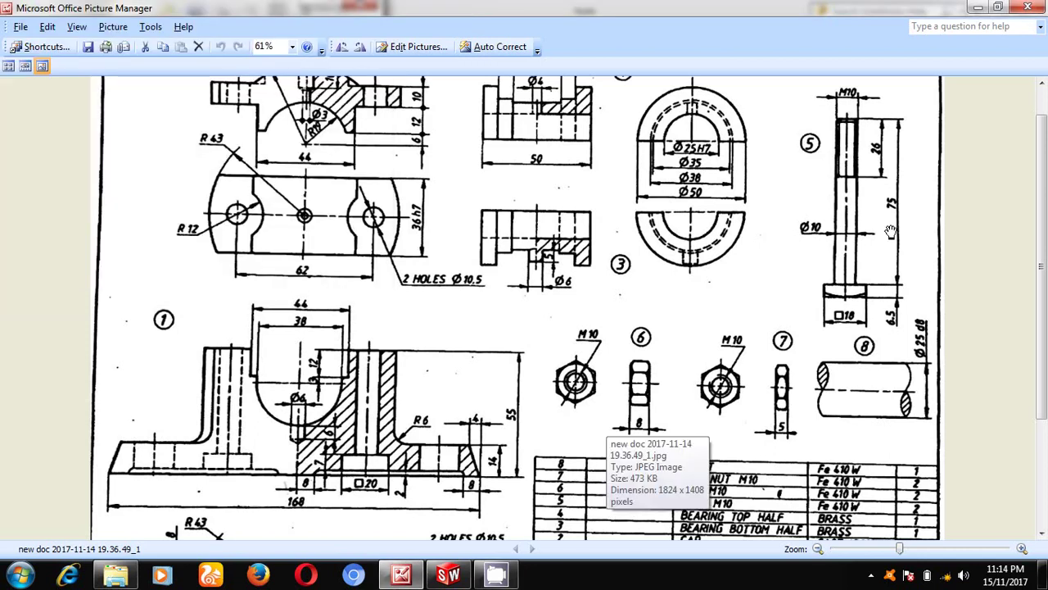
Face the Front Plane and draw a center rectangle anchored at the origin in a new sketch
scroll(865, 323, up, 1)
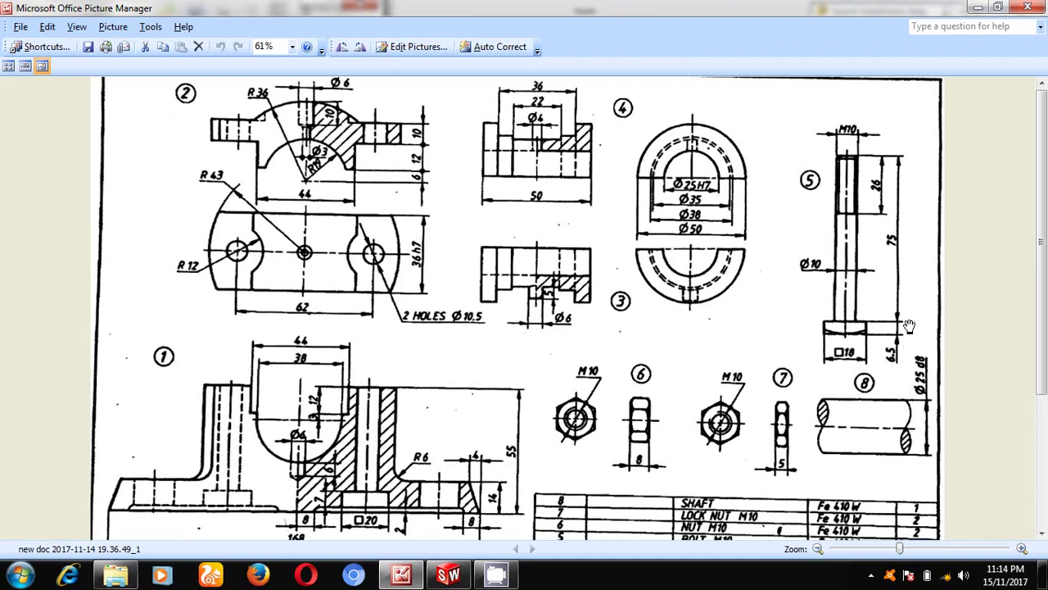
click(459, 576)
click(57, 214)
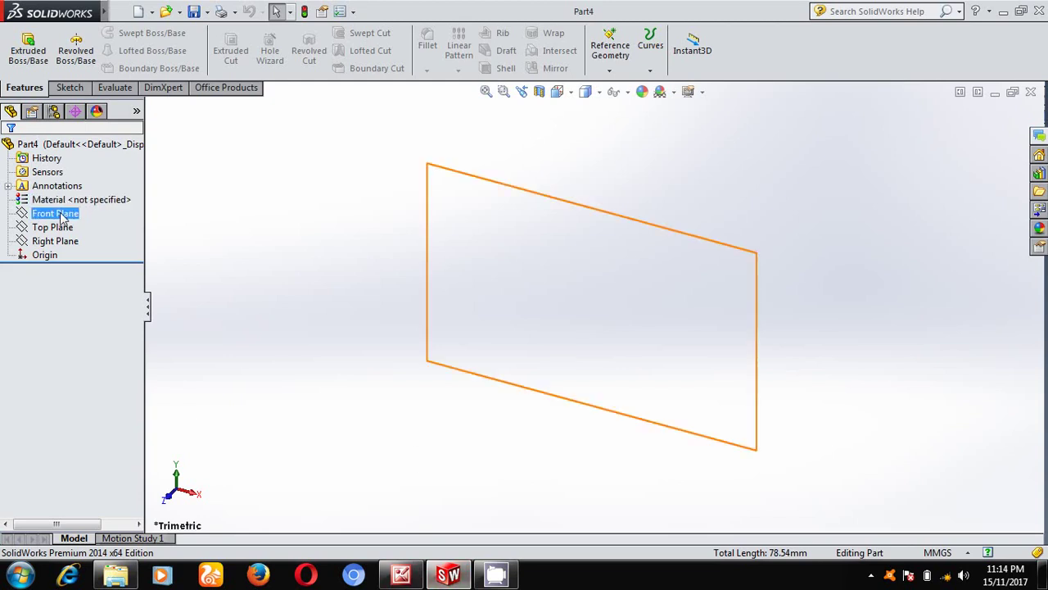
right_click(63, 218)
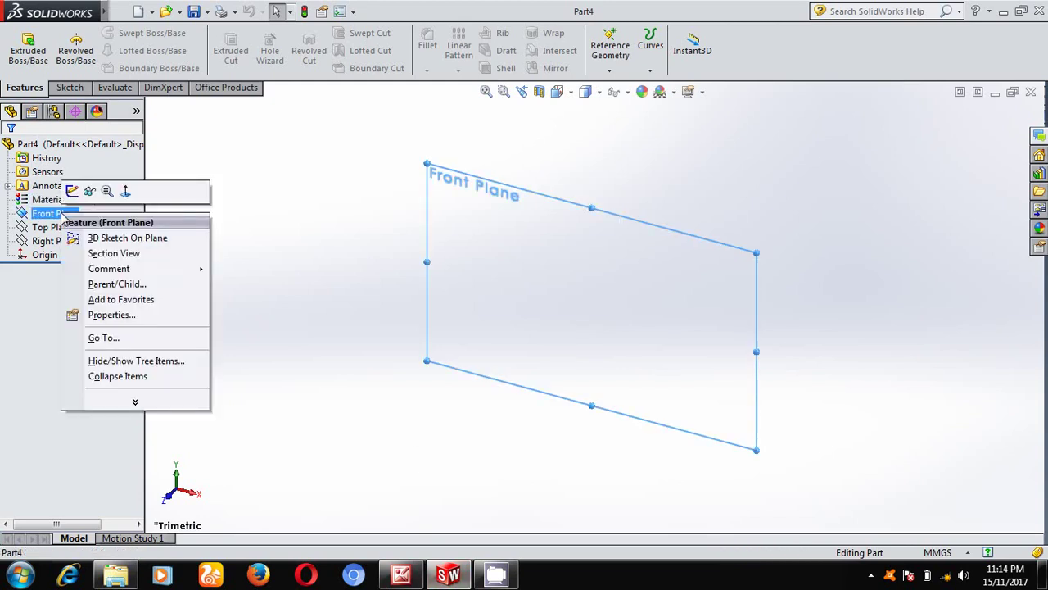
click(127, 189)
click(70, 88)
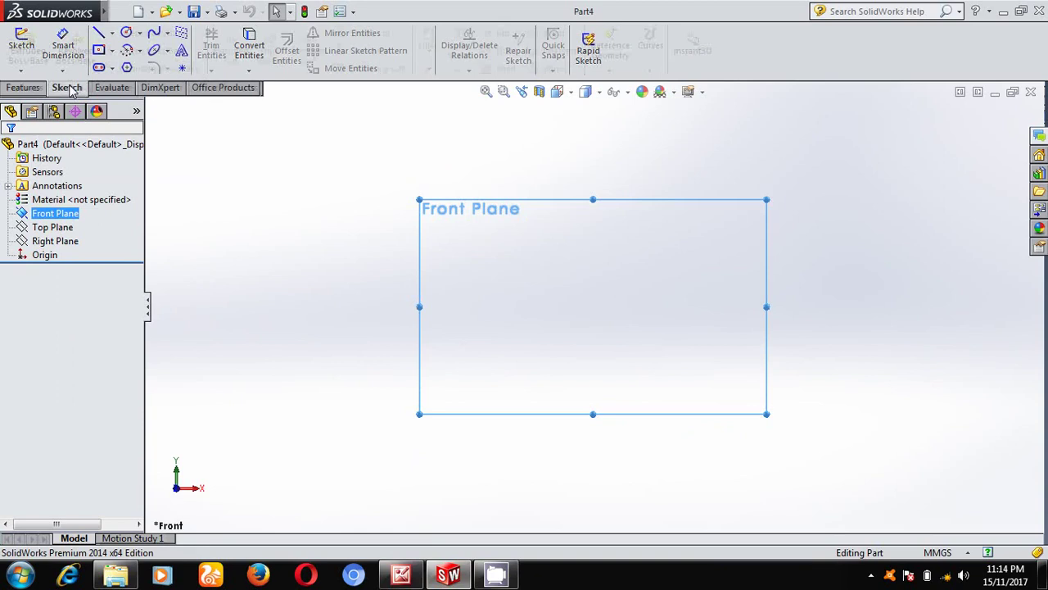
click(100, 51)
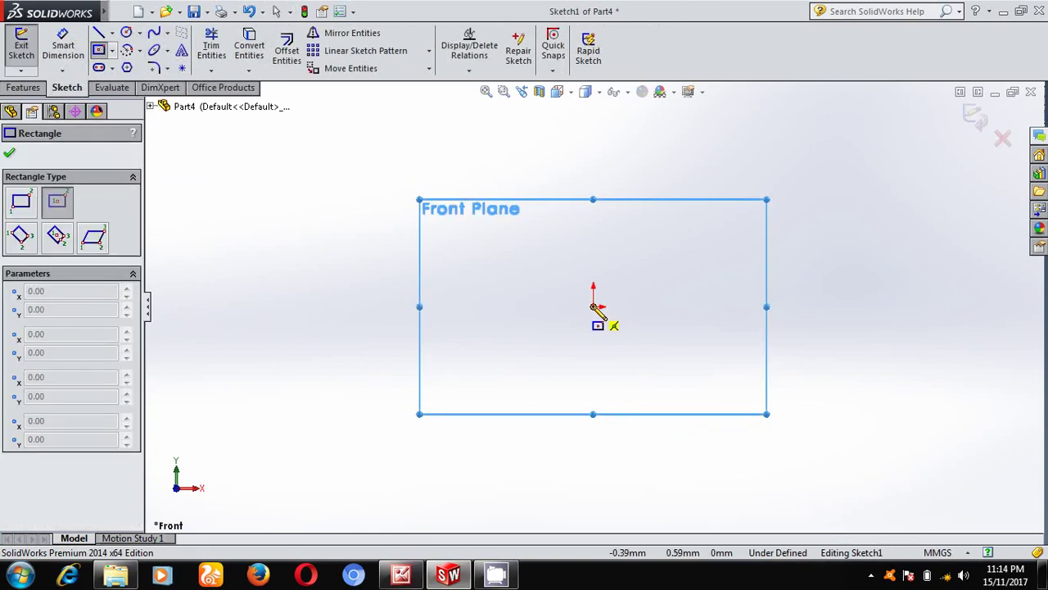
click(594, 307)
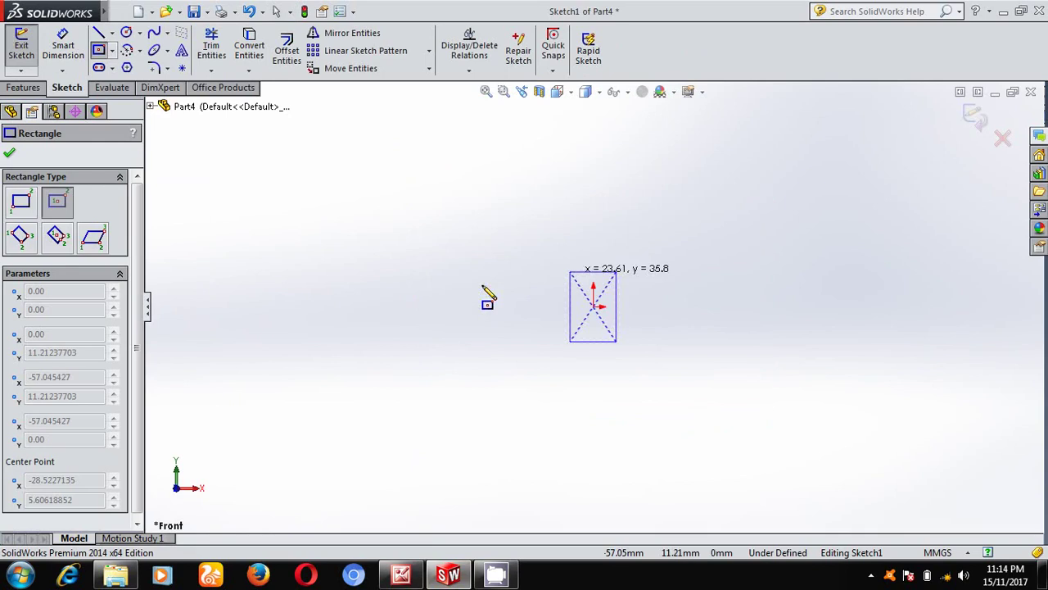
click(539, 264)
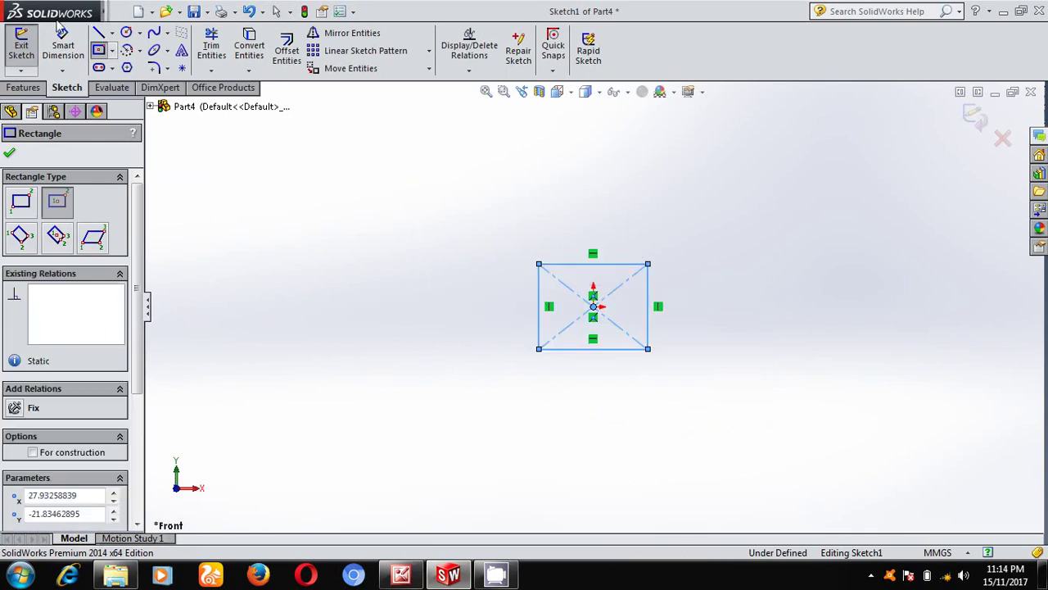
key(Escape)
Dimension the rectangle's height and width to 18 mm each
click(647, 306)
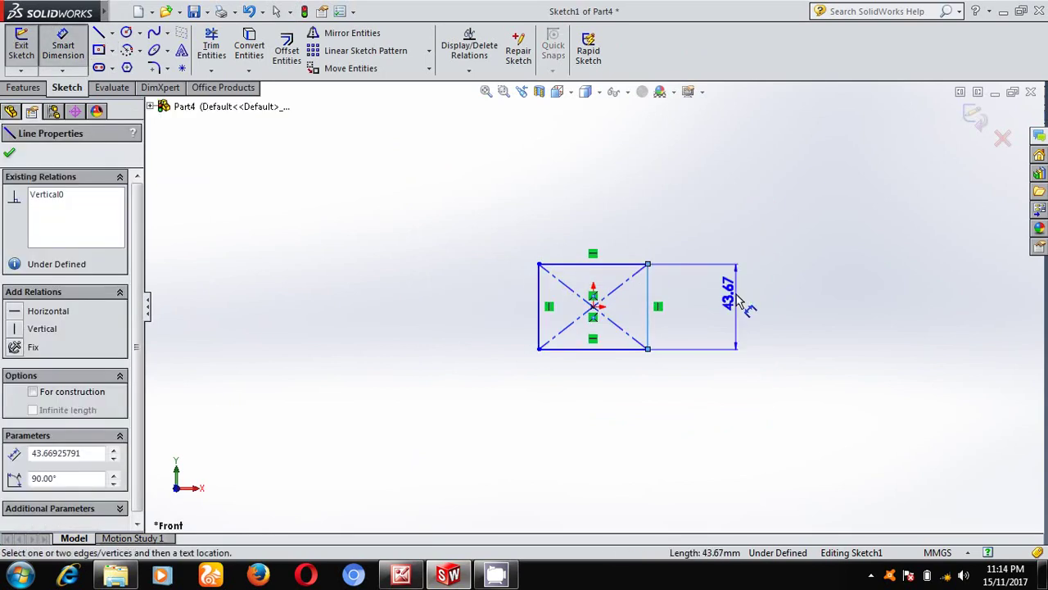
click(736, 307)
text(18)
key(Return)
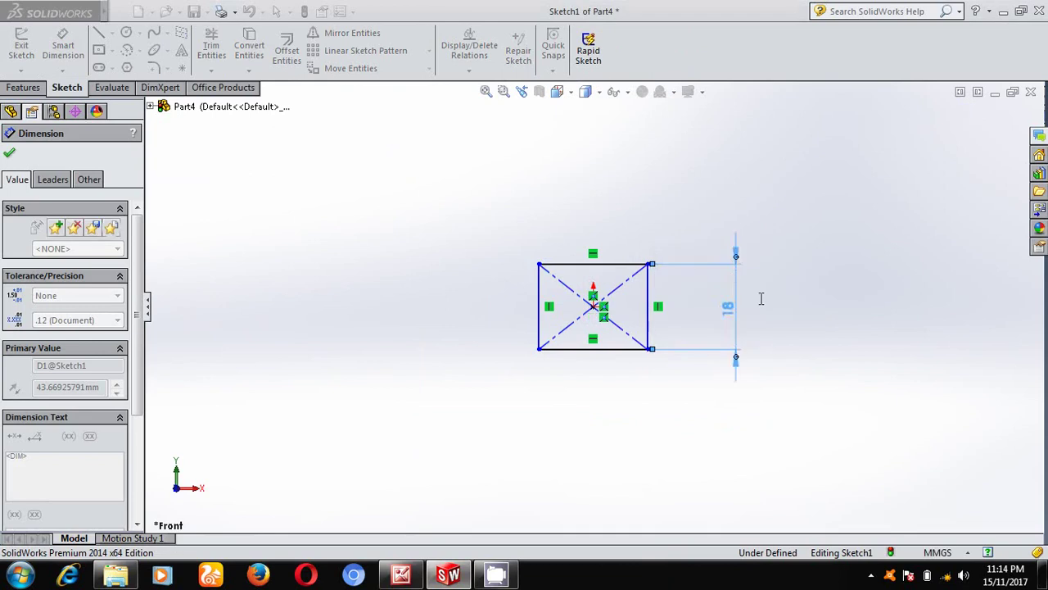
click(610, 266)
click(614, 252)
text(18)
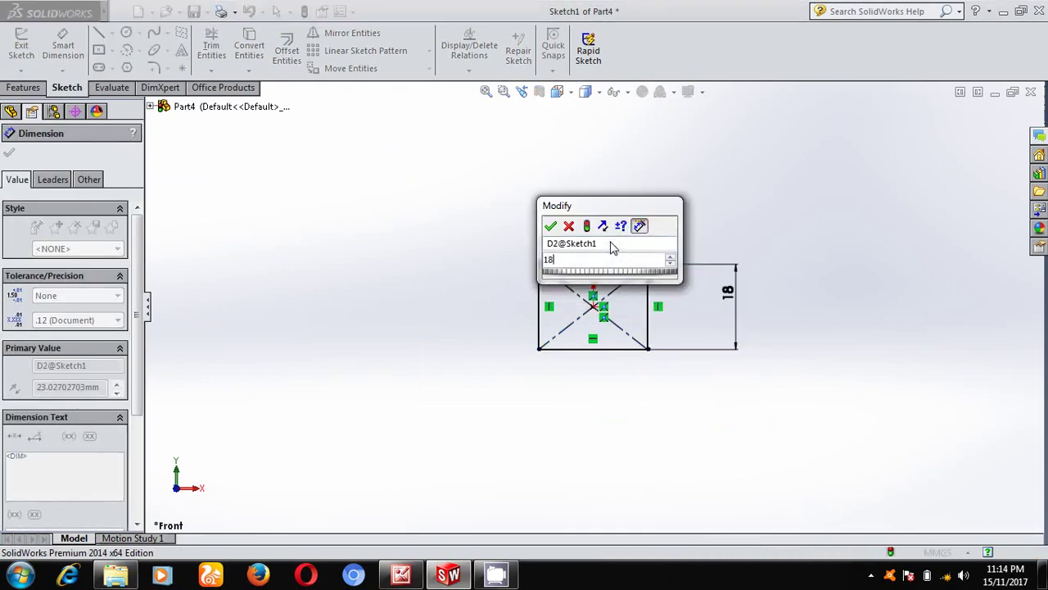
key(Return)
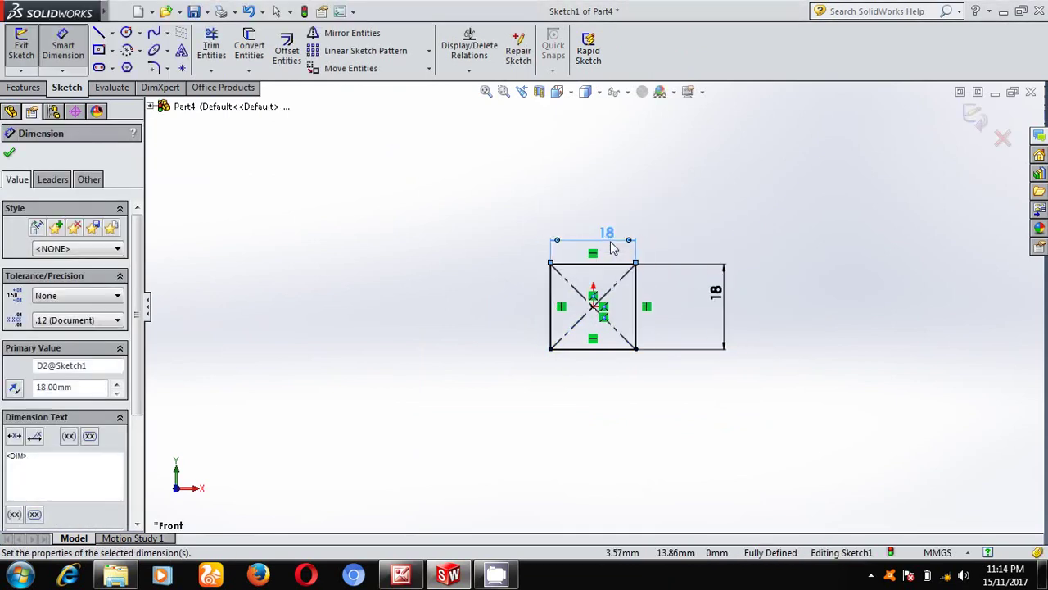
click(9, 154)
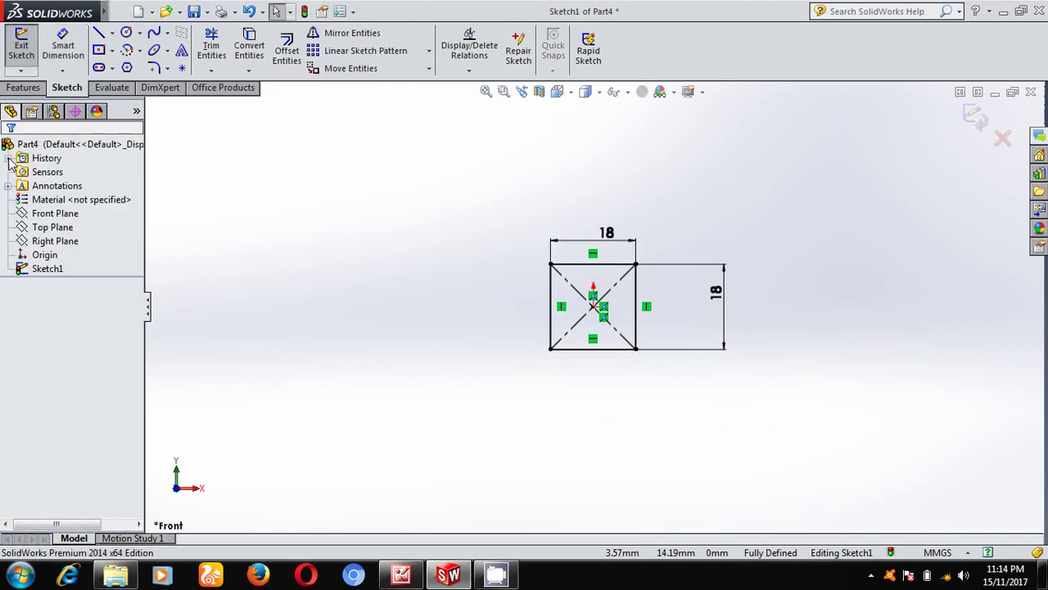
Exit the sketch and extrude the 18 mm square 6.5 mm as Boss-Extrude1, checking the reference drawing
click(973, 115)
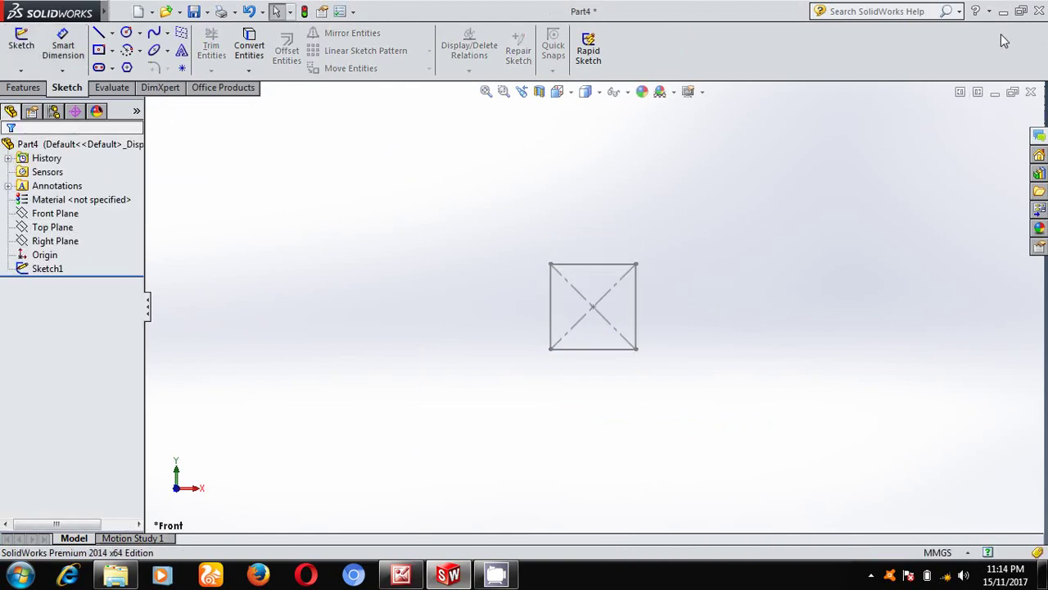
right_drag(774, 204, 815, 173)
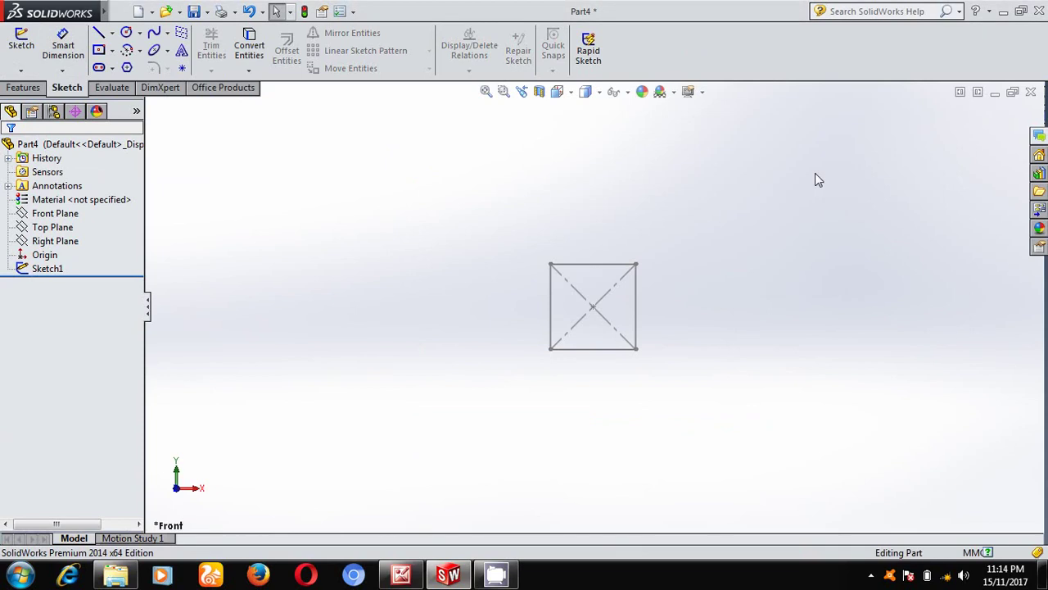
click(12, 89)
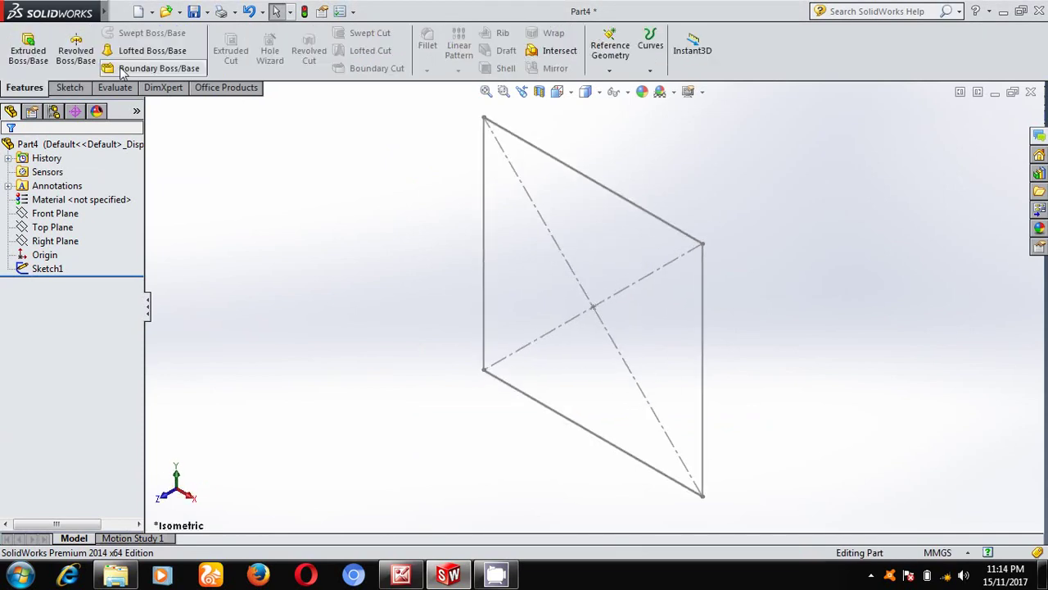
click(33, 45)
click(564, 167)
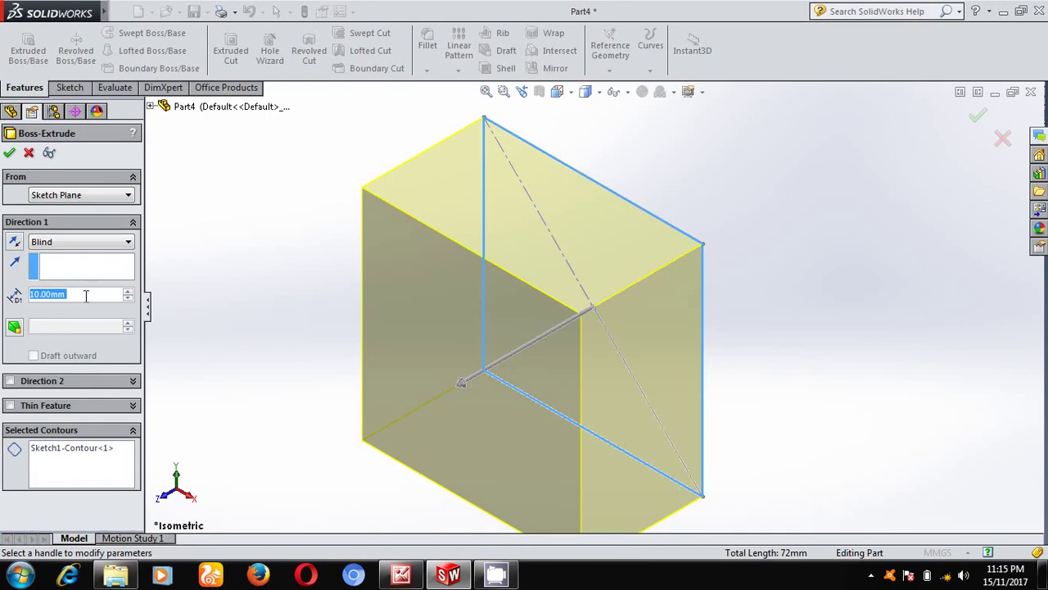
text(6.5)
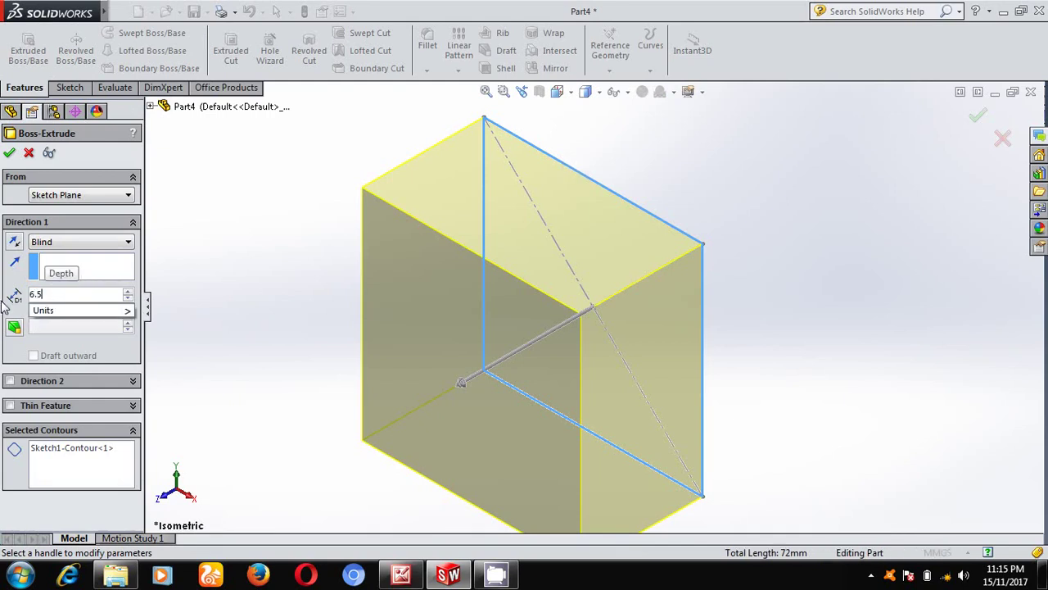
key(Return)
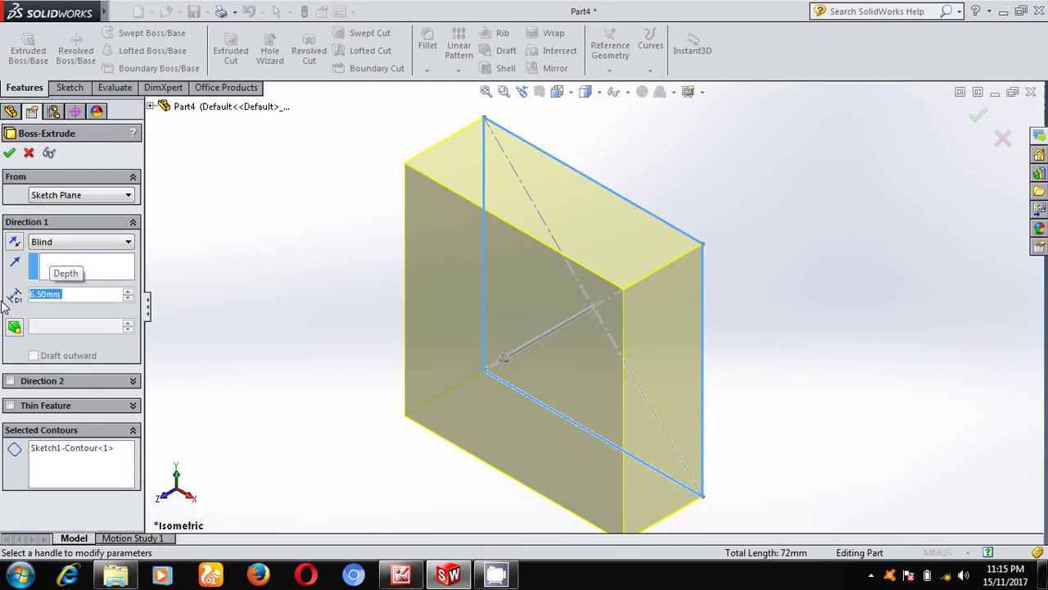
click(9, 152)
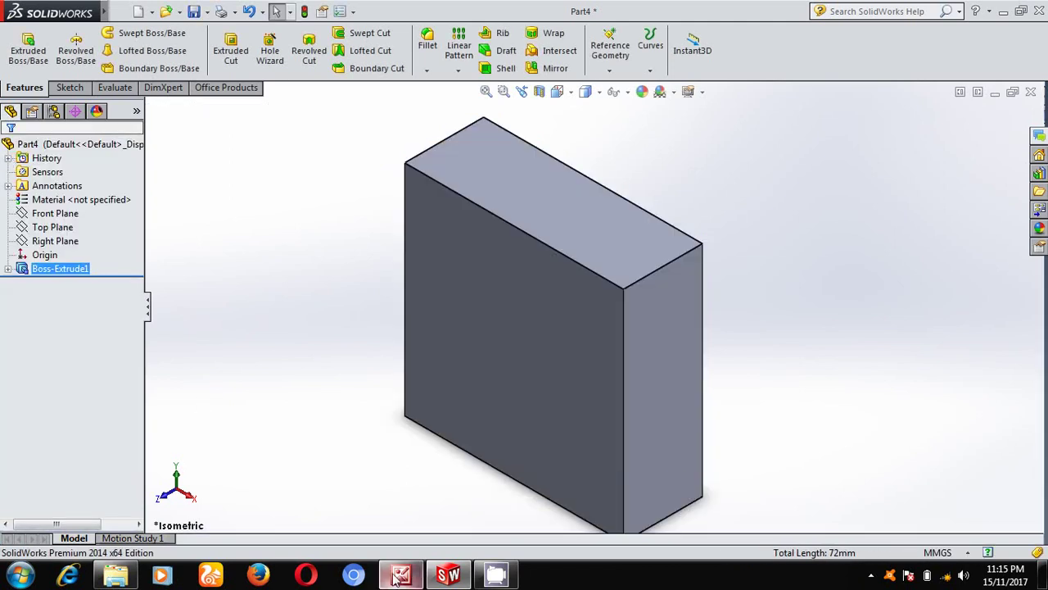
click(401, 574)
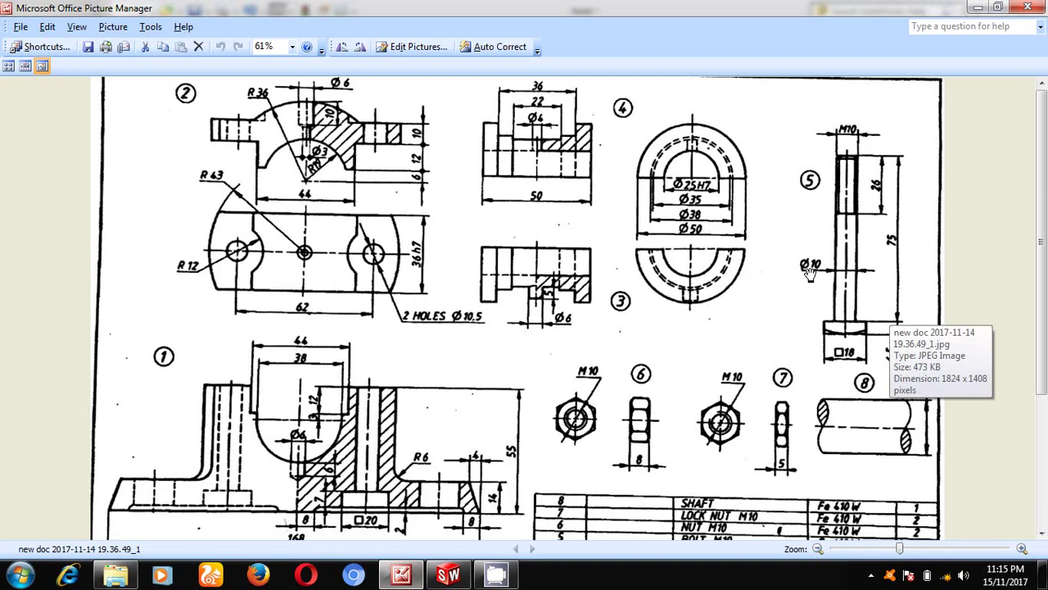
click(448, 574)
On the block's front face, sketch a circle centred on the origin
click(514, 274)
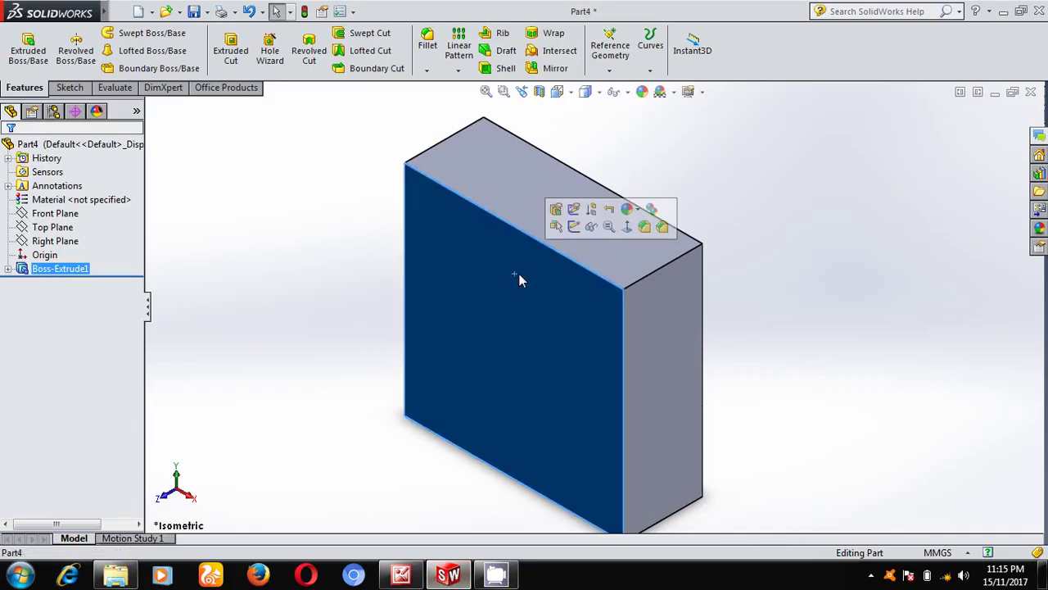
click(635, 233)
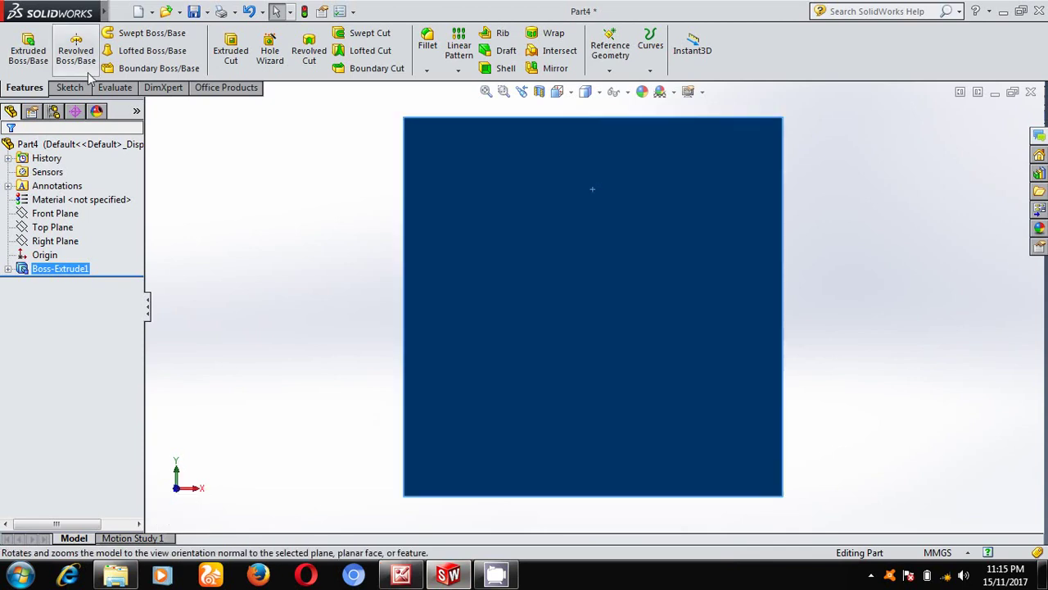
click(72, 89)
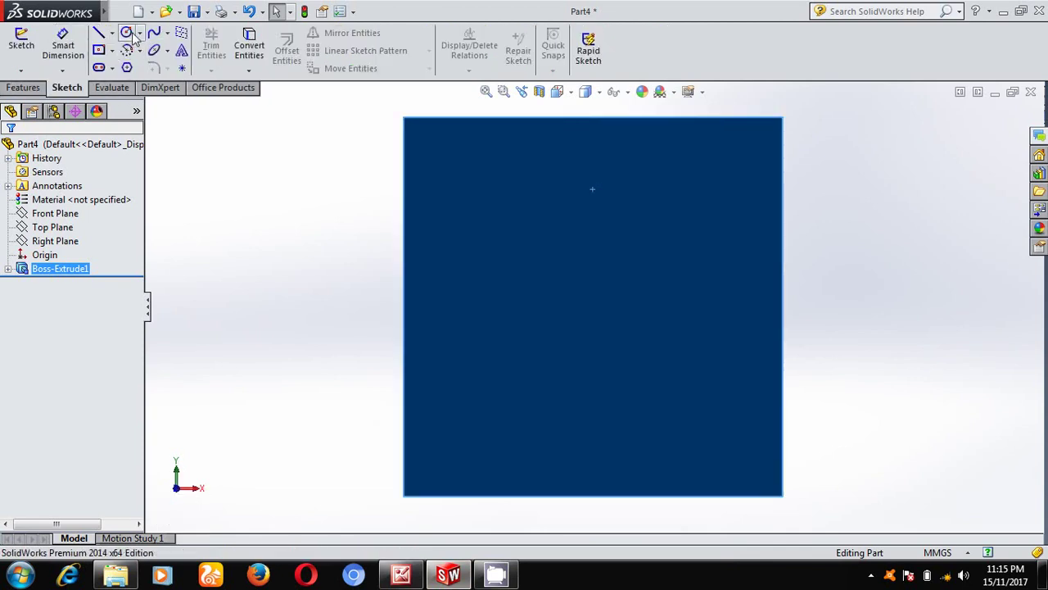
click(126, 34)
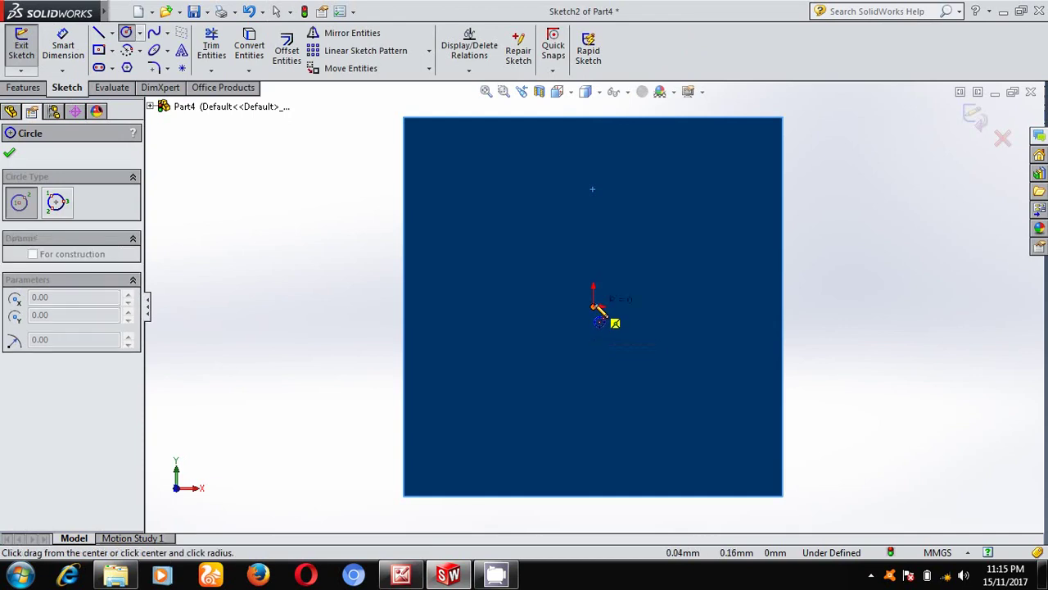
click(593, 308)
click(506, 266)
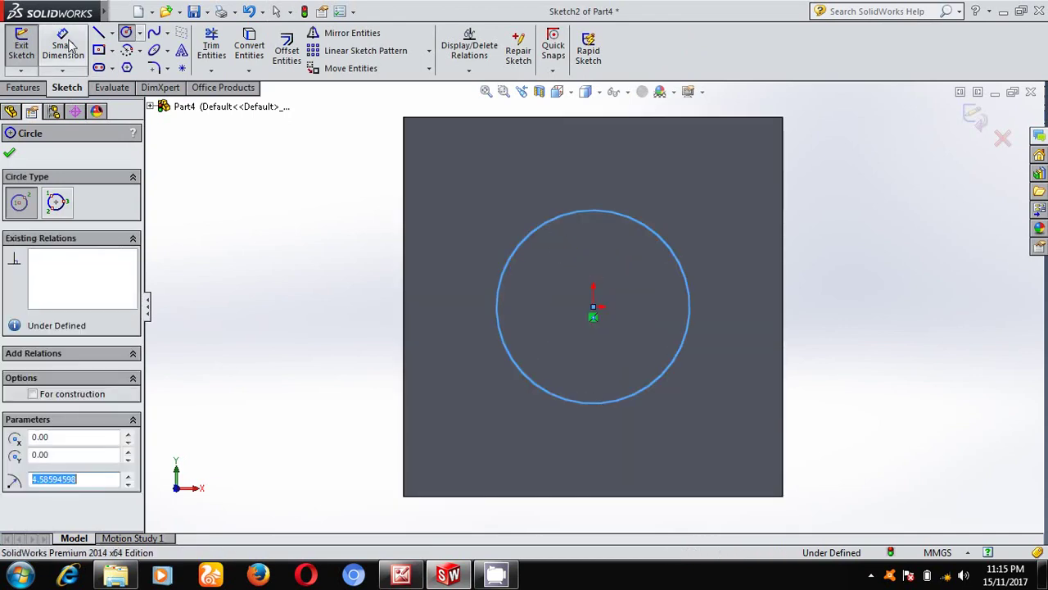
Dimension the circle's diameter to 10 mm
click(68, 43)
click(631, 227)
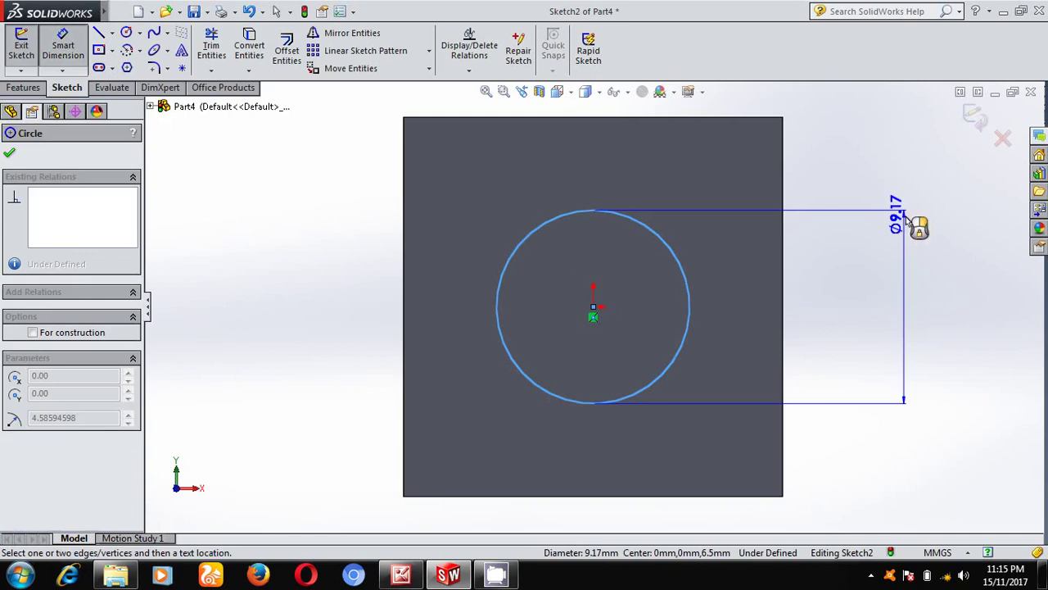
click(907, 222)
text(10)
key(Return)
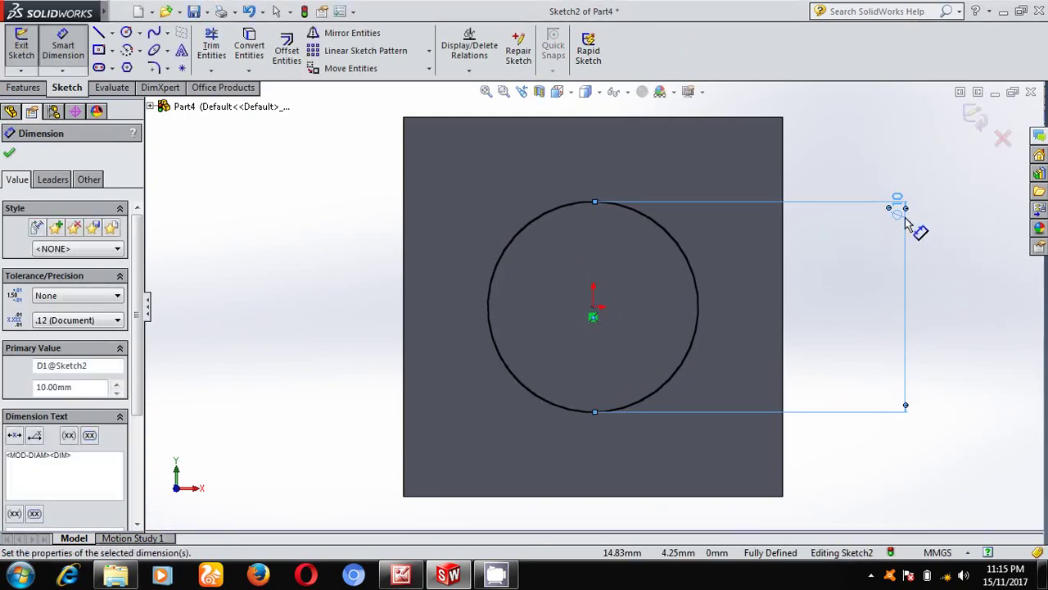
Exit the circle sketch, extrude it 75 mm as Boss-Extrude2 in isometric, and zoom to fit
click(9, 155)
click(975, 116)
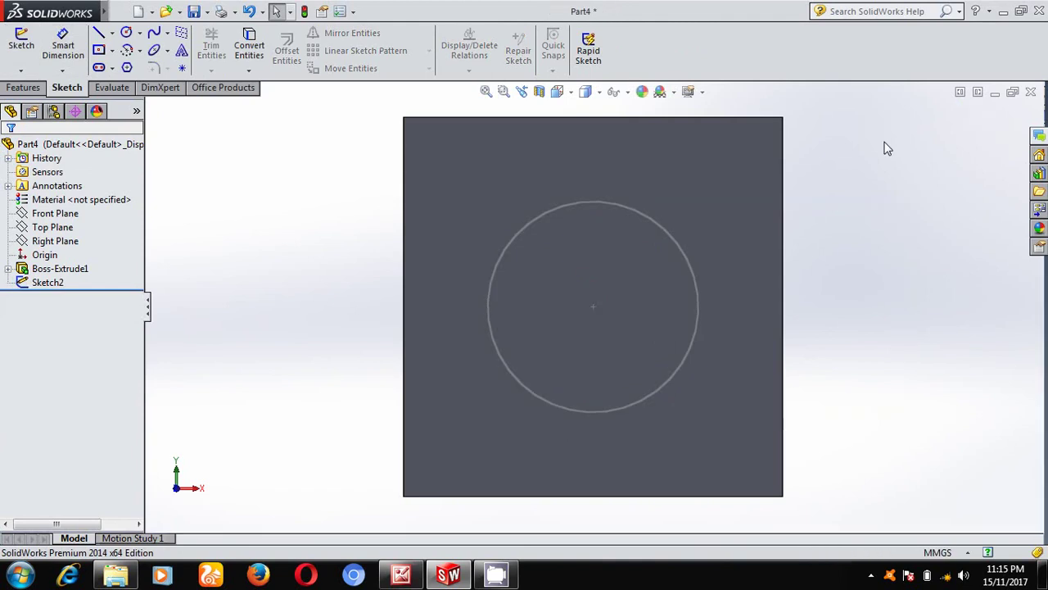
key(space)
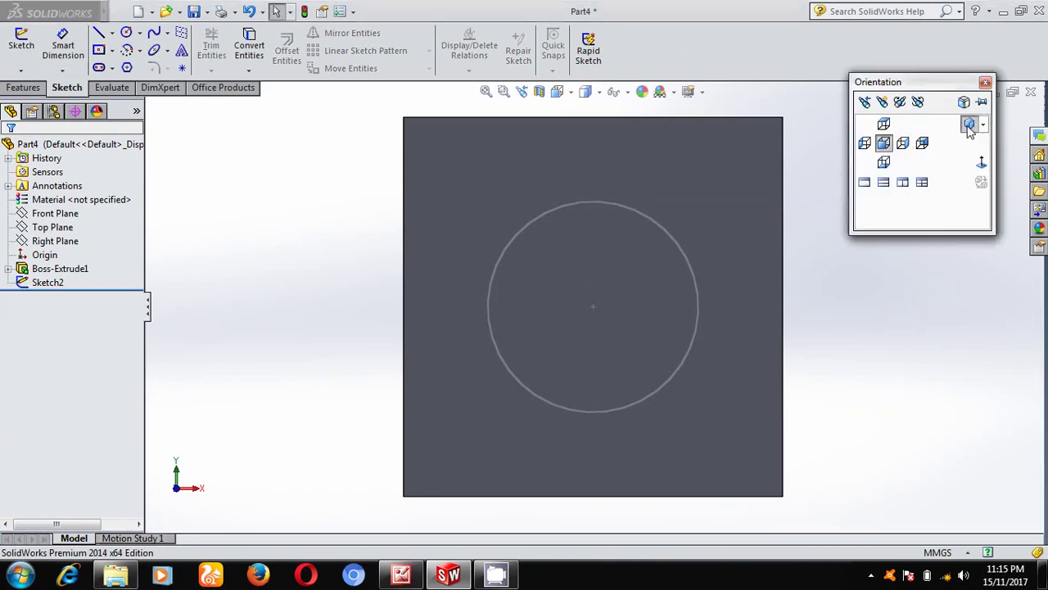
click(969, 127)
click(19, 90)
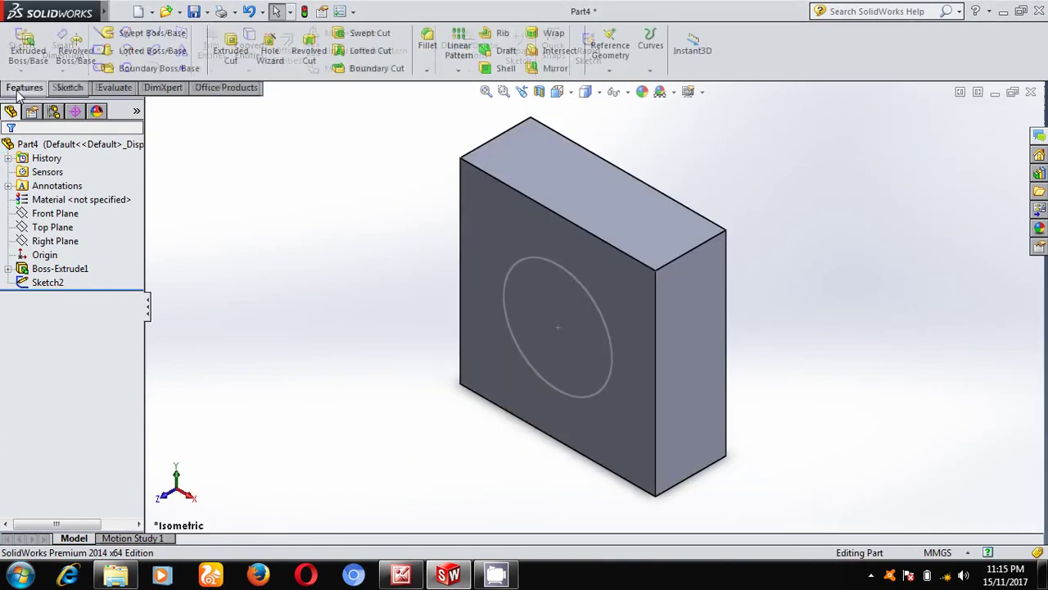
click(28, 49)
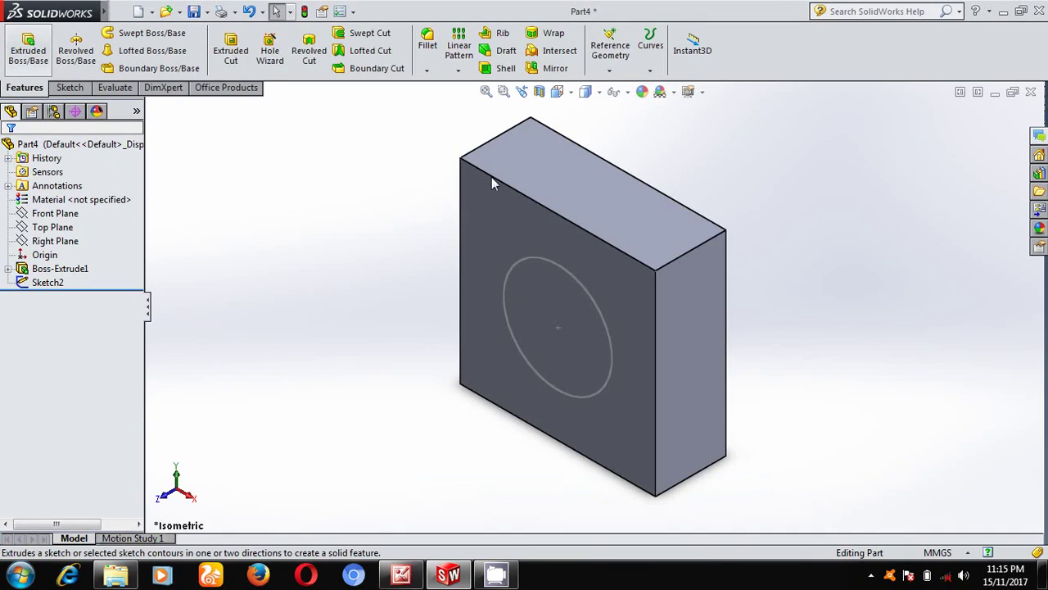
click(566, 277)
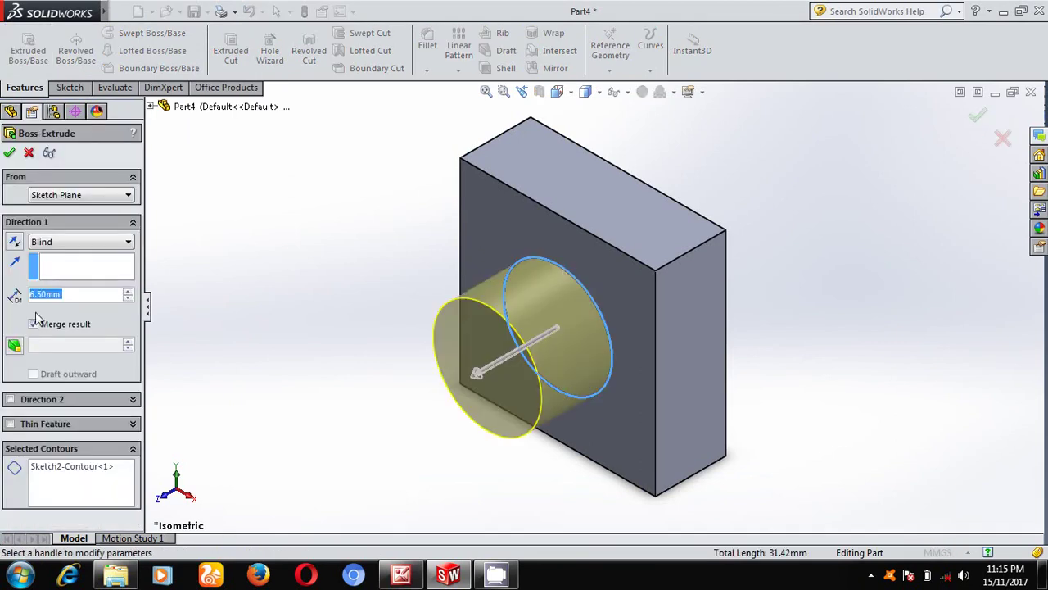
text(75)
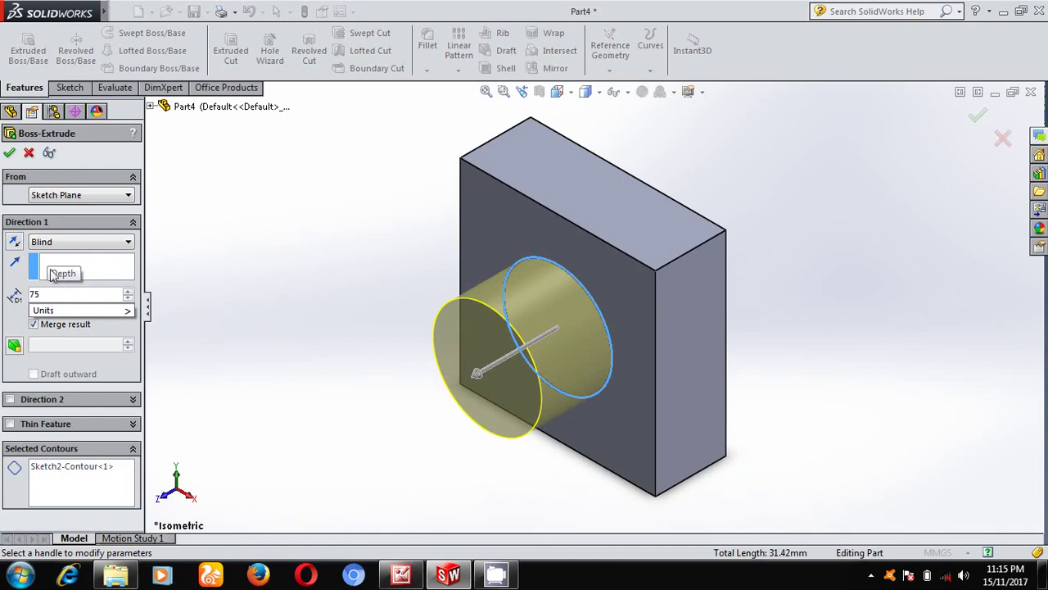
key(Return)
click(9, 154)
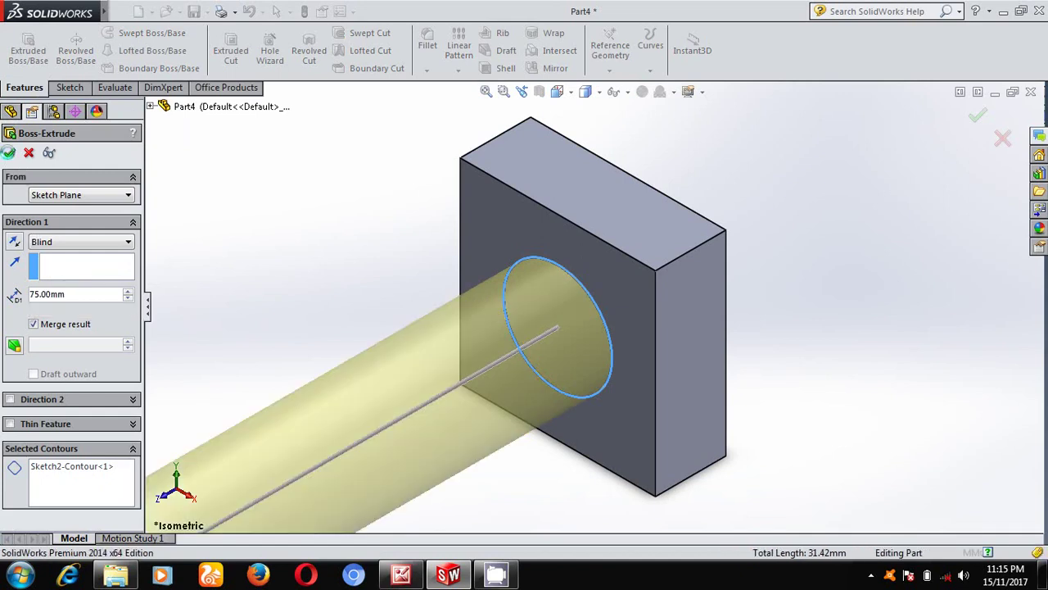
click(487, 94)
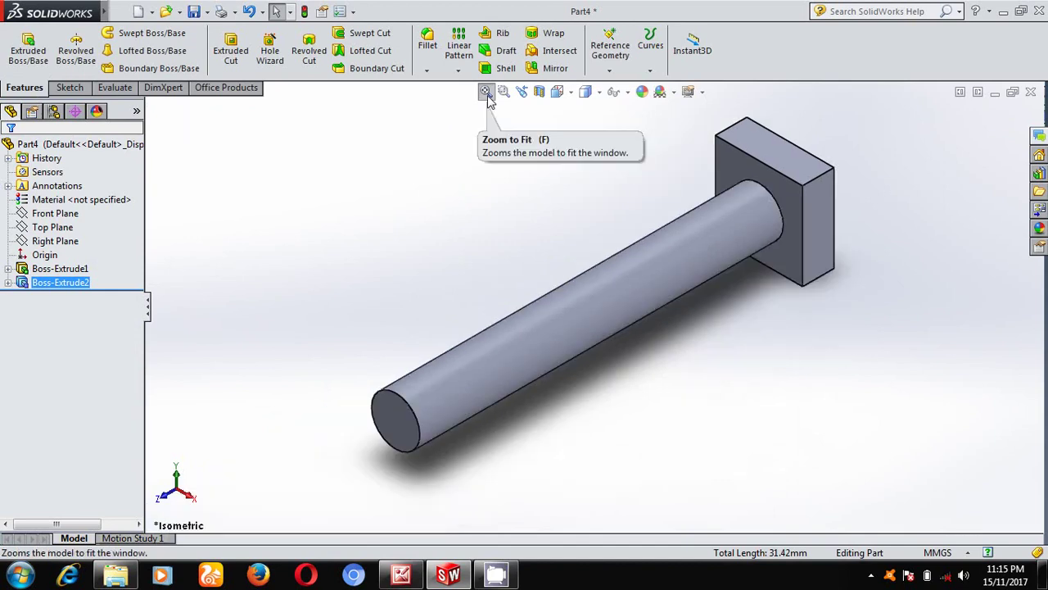
key(alt+Tab)
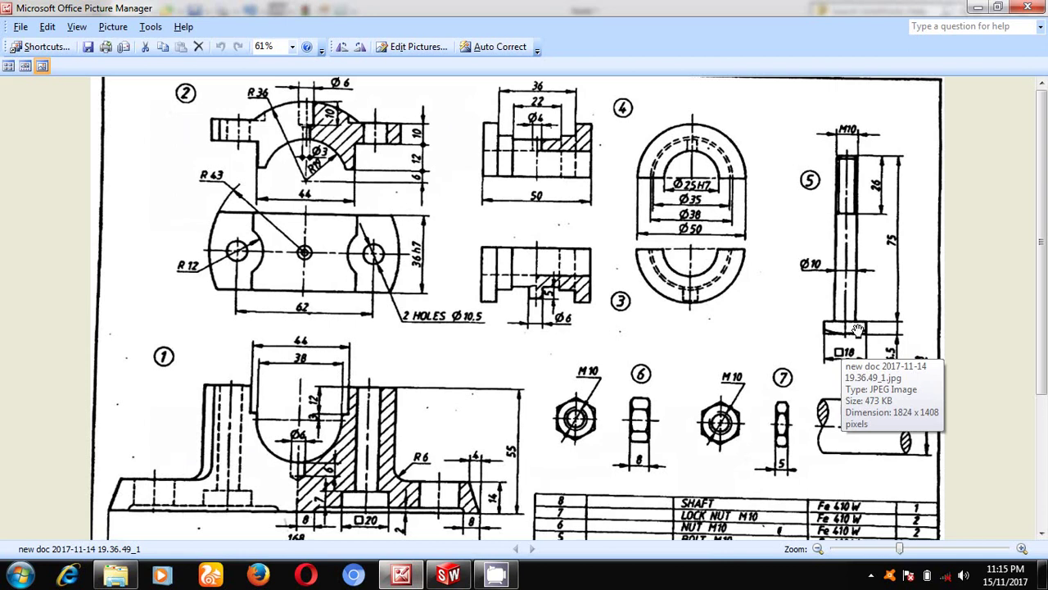
Sketch a vertical centerline down from the top edge's midpoint on the head's top face
click(464, 579)
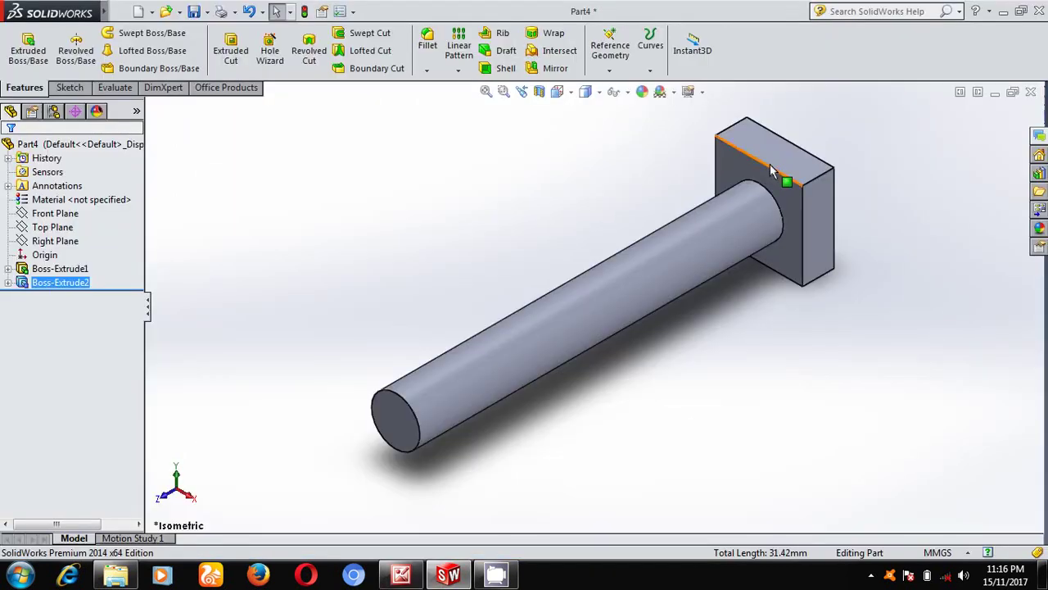
click(770, 153)
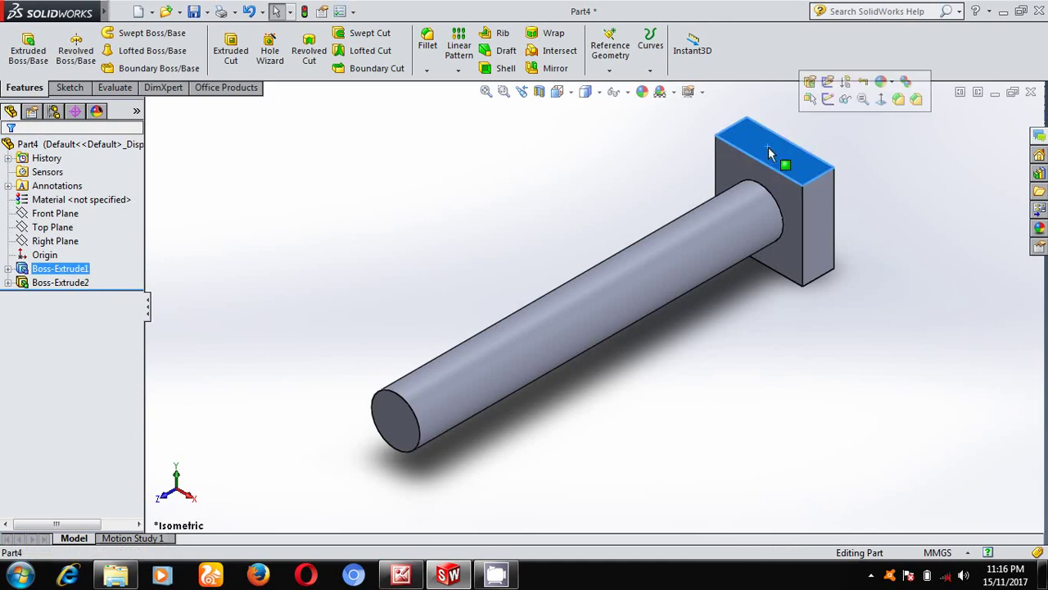
click(880, 98)
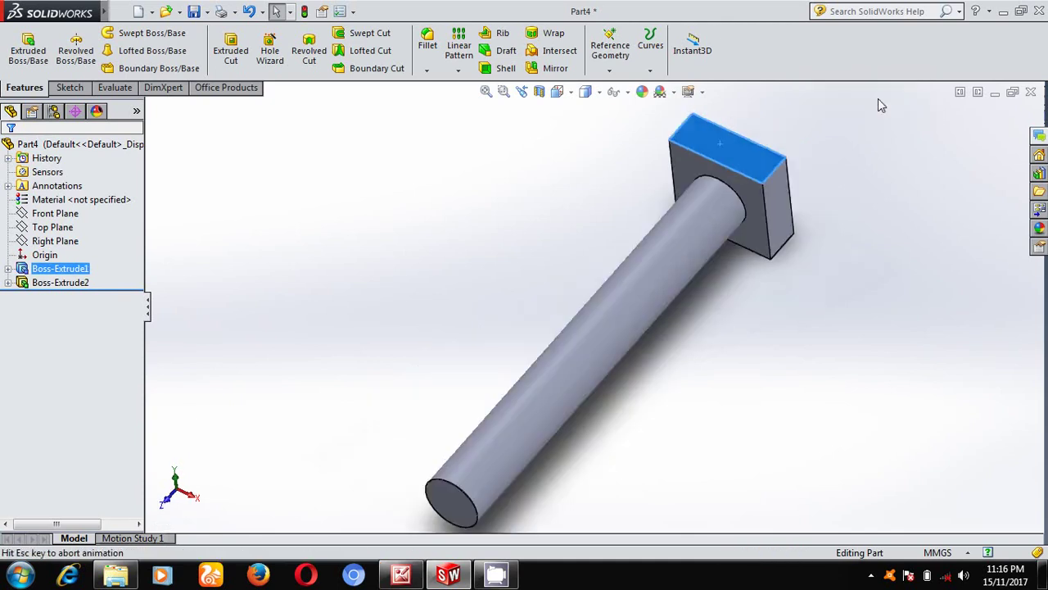
click(69, 87)
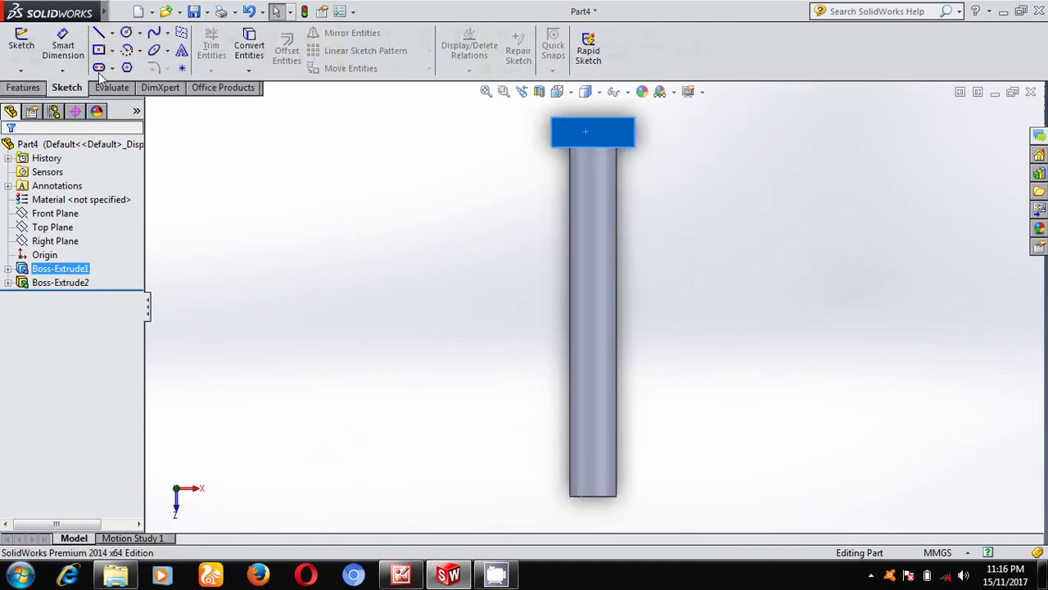
click(111, 35)
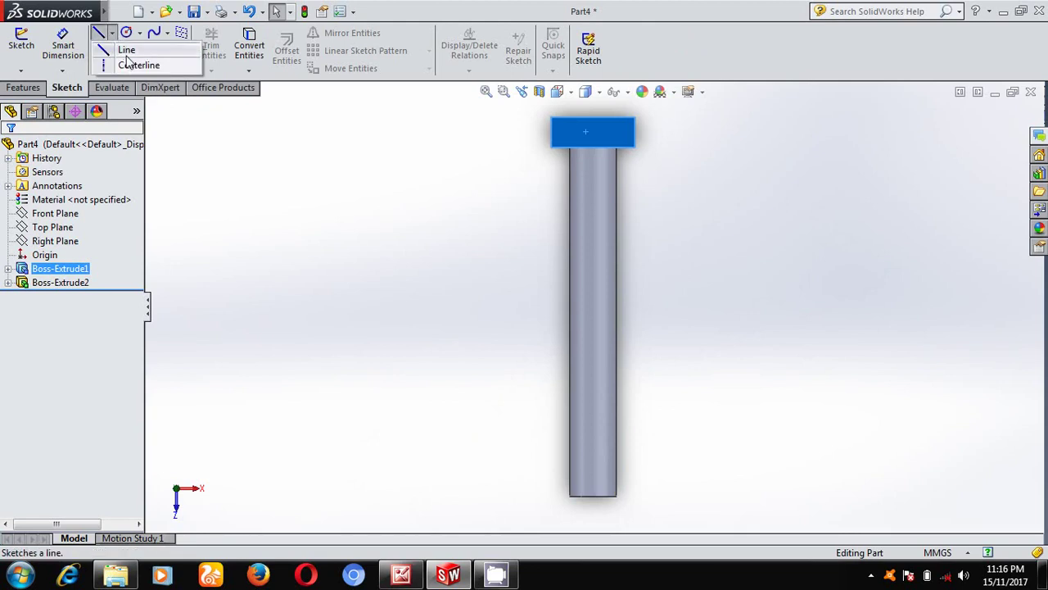
click(136, 65)
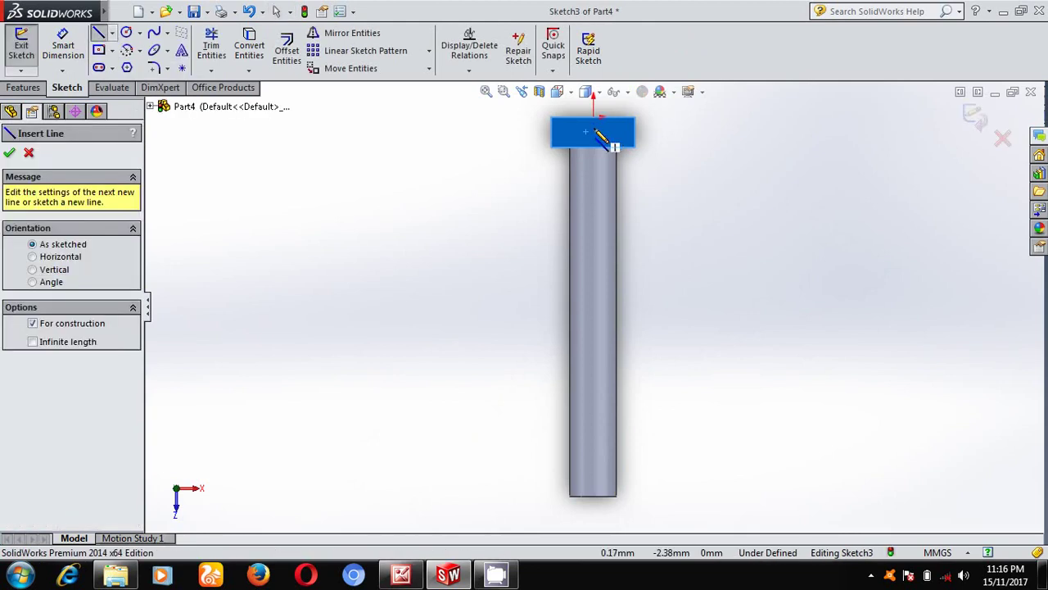
click(594, 117)
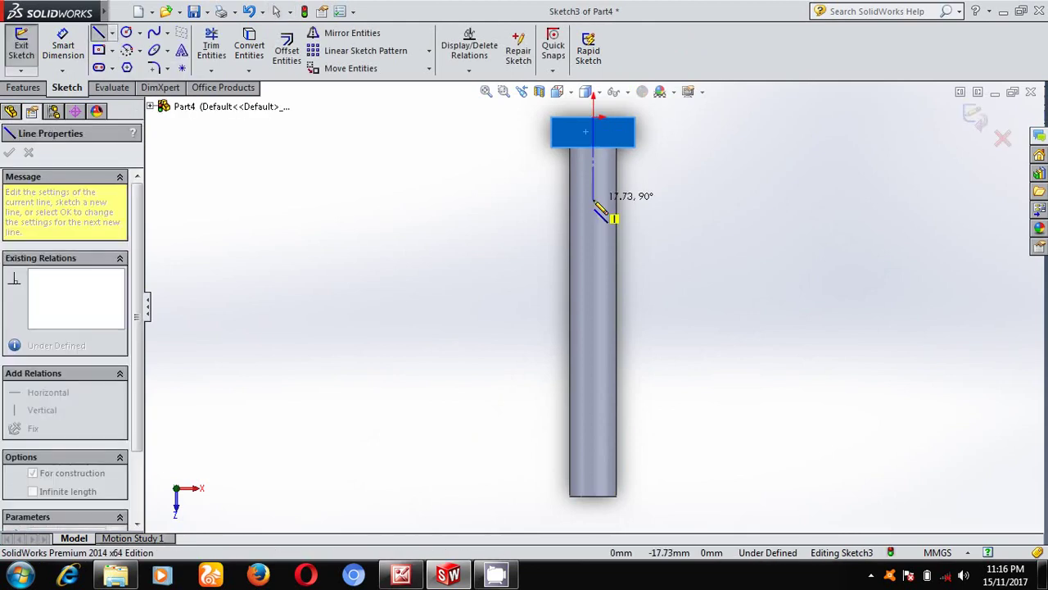
click(595, 201)
key(Escape)
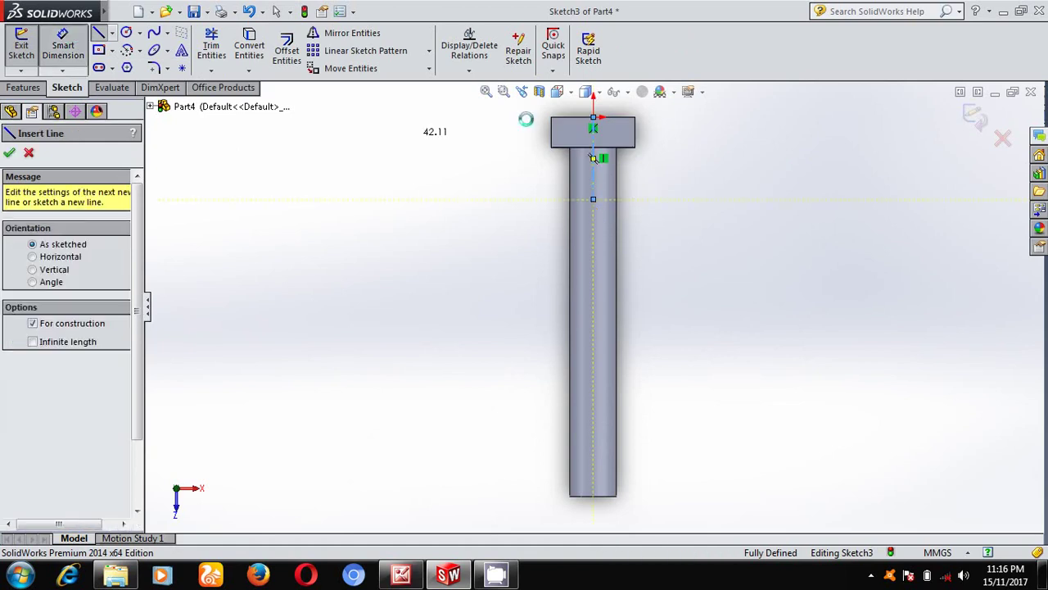
key(Escape)
Dimension the centerline's length to 20 mm
click(592, 159)
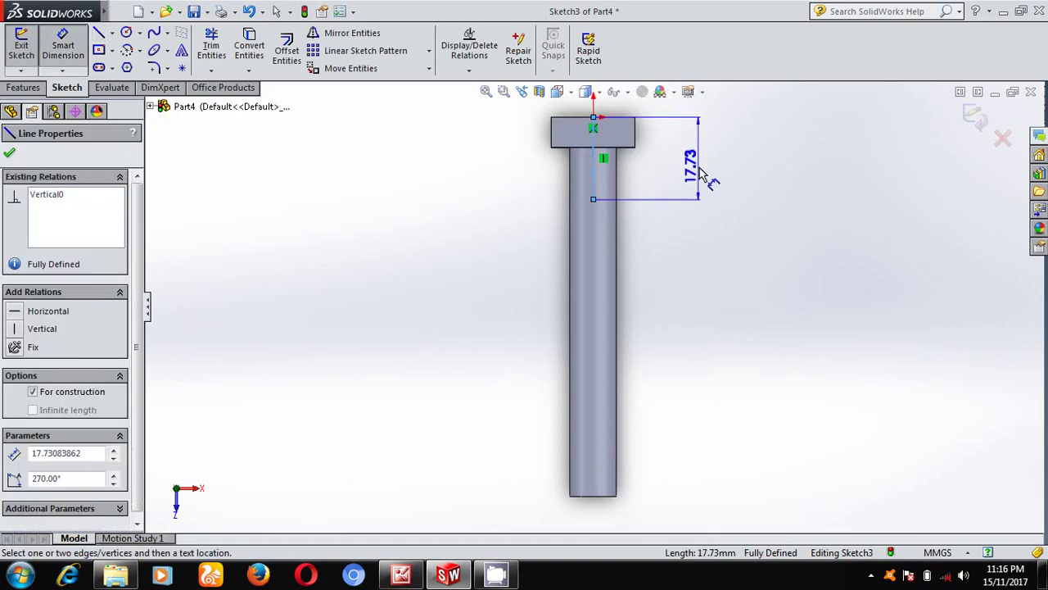
click(700, 173)
text(20)
key(Return)
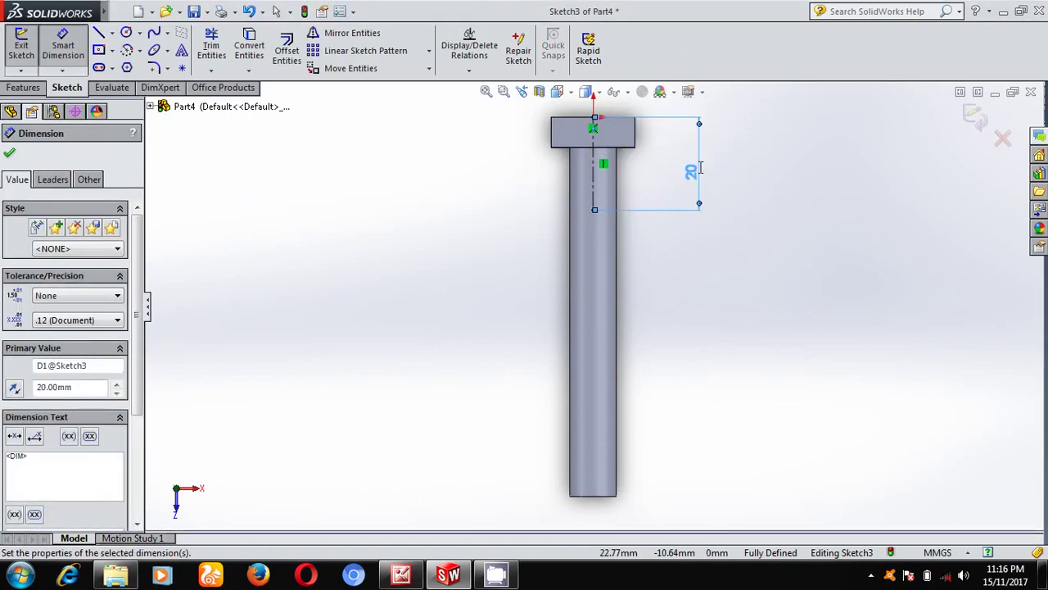
click(9, 153)
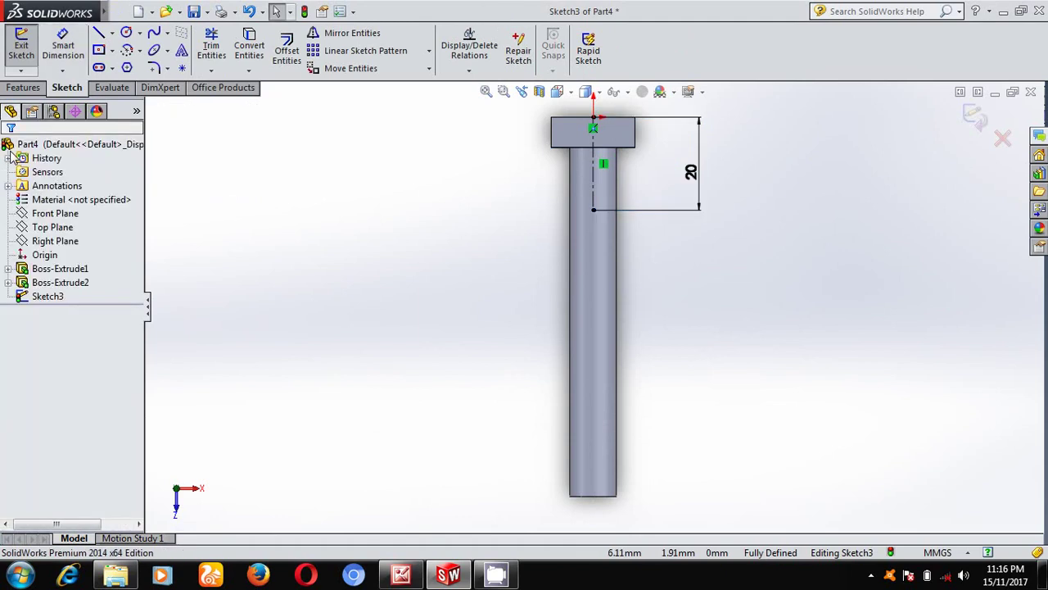
Draw a centerpoint arc from the centerline's lower end, sweeping from its top to the head's left edge
click(140, 50)
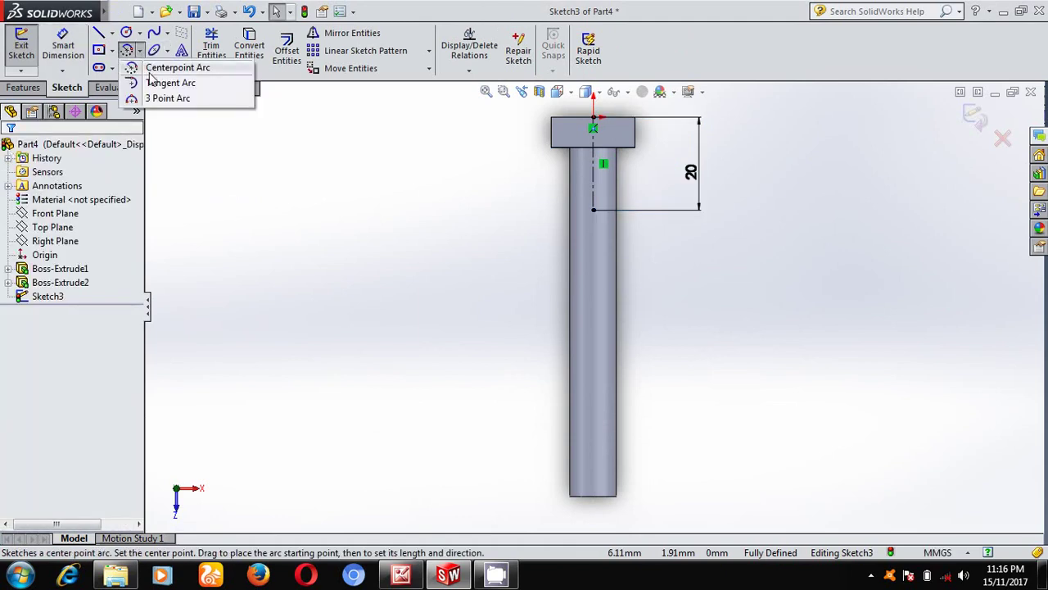
click(156, 70)
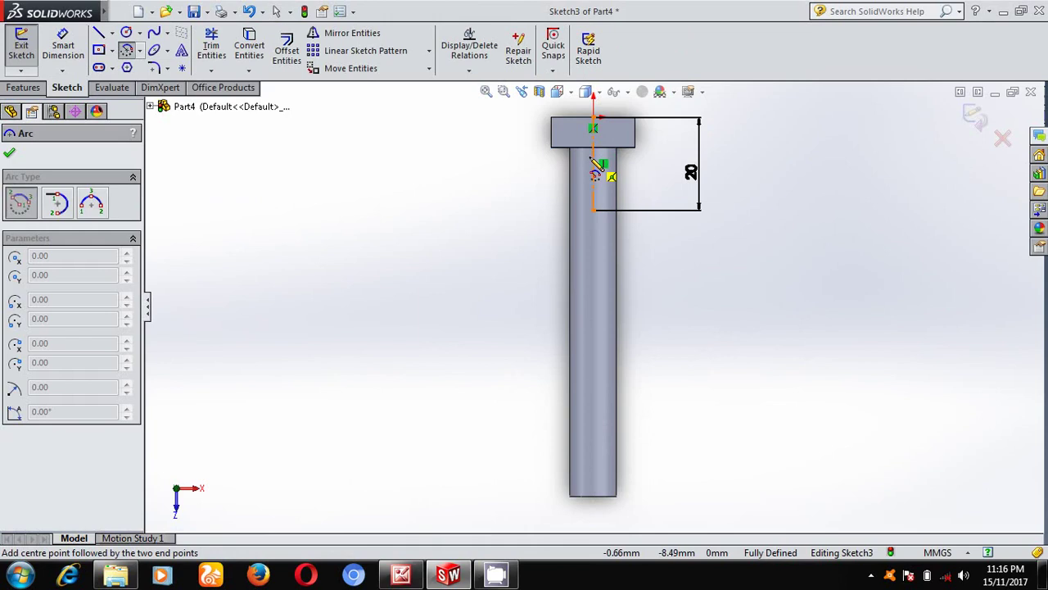
click(593, 211)
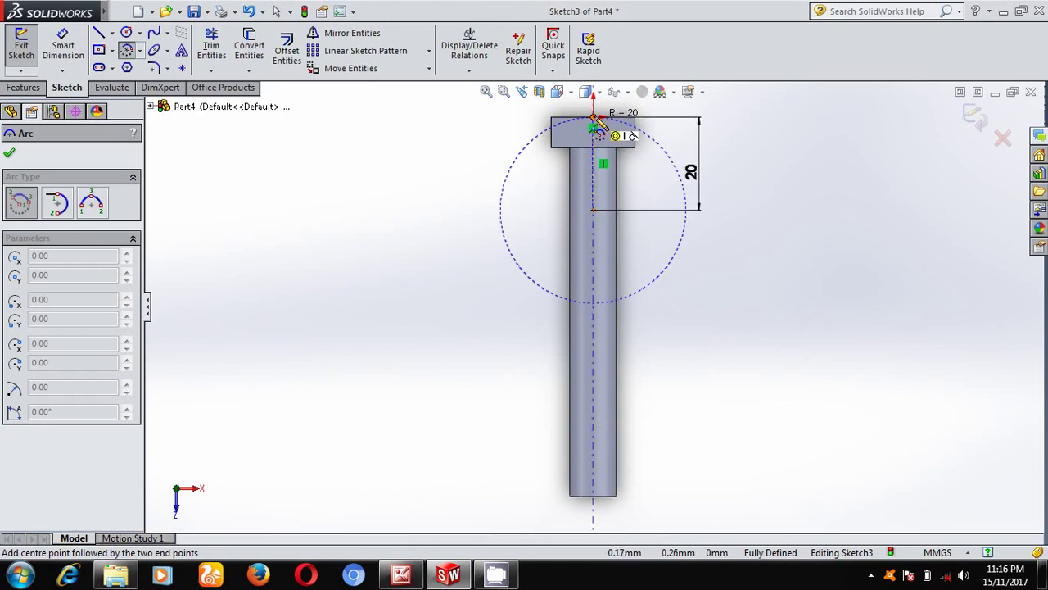
click(593, 119)
click(553, 128)
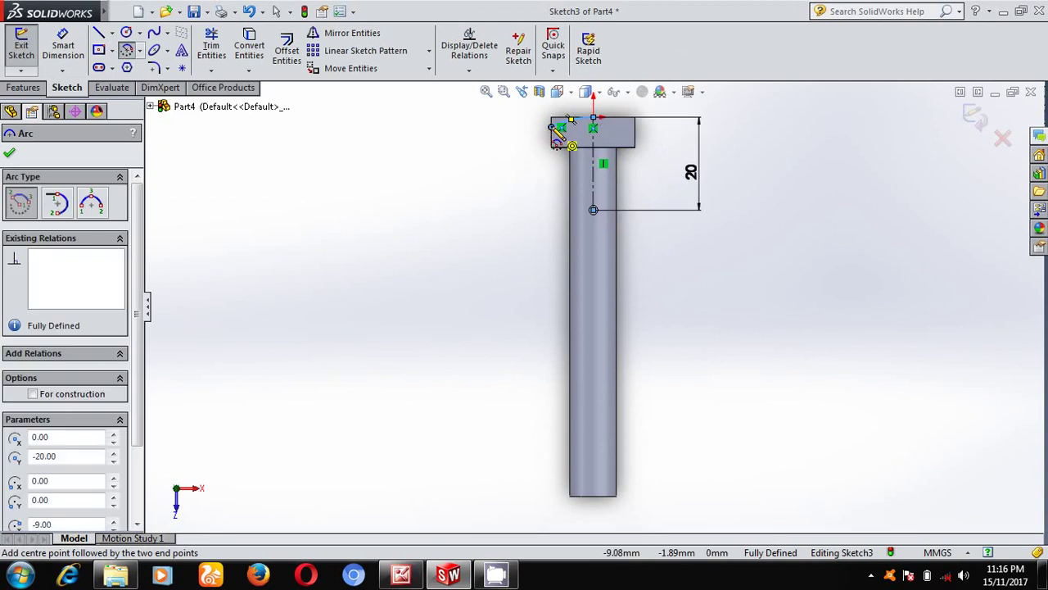
click(9, 153)
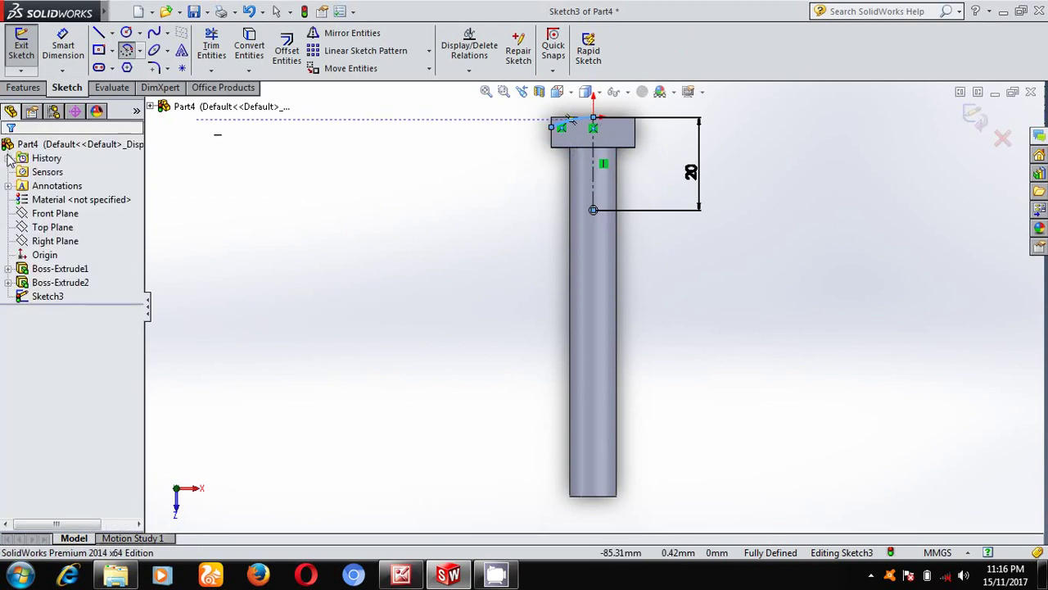
Mirror the arc about the vertical centerline
click(346, 37)
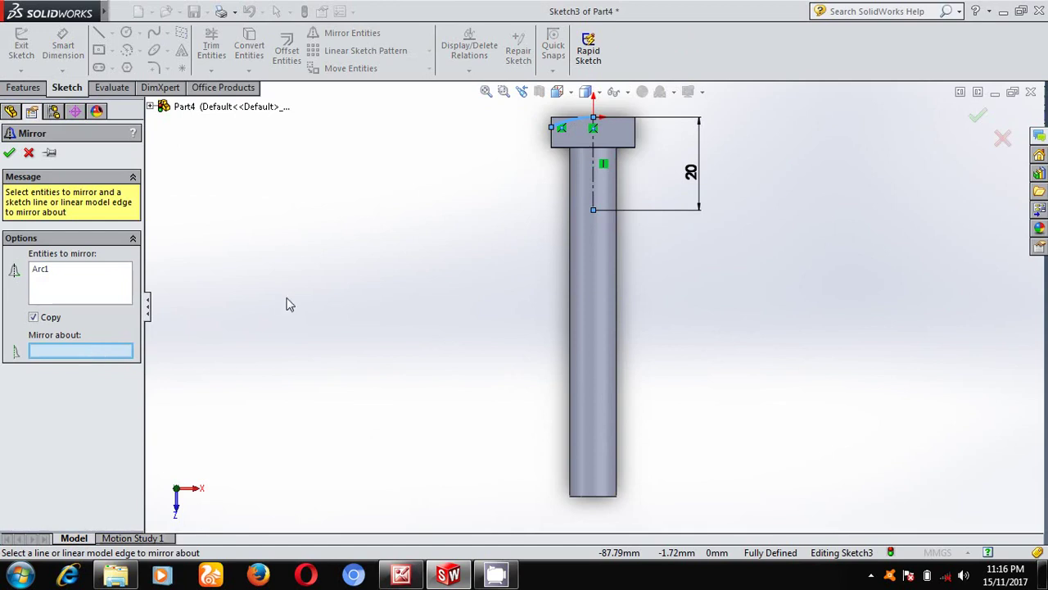
click(594, 180)
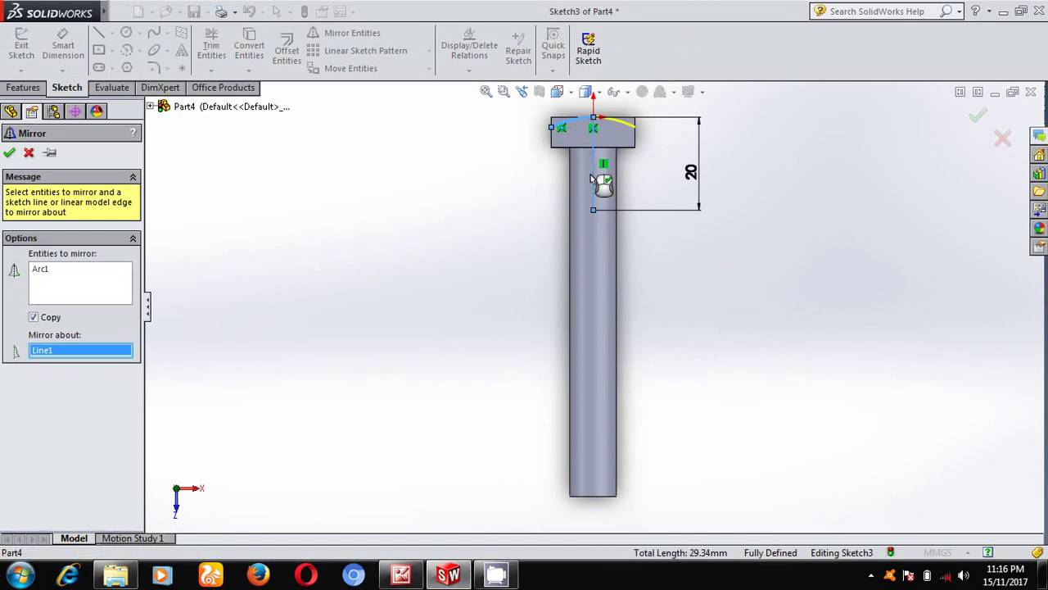
click(11, 153)
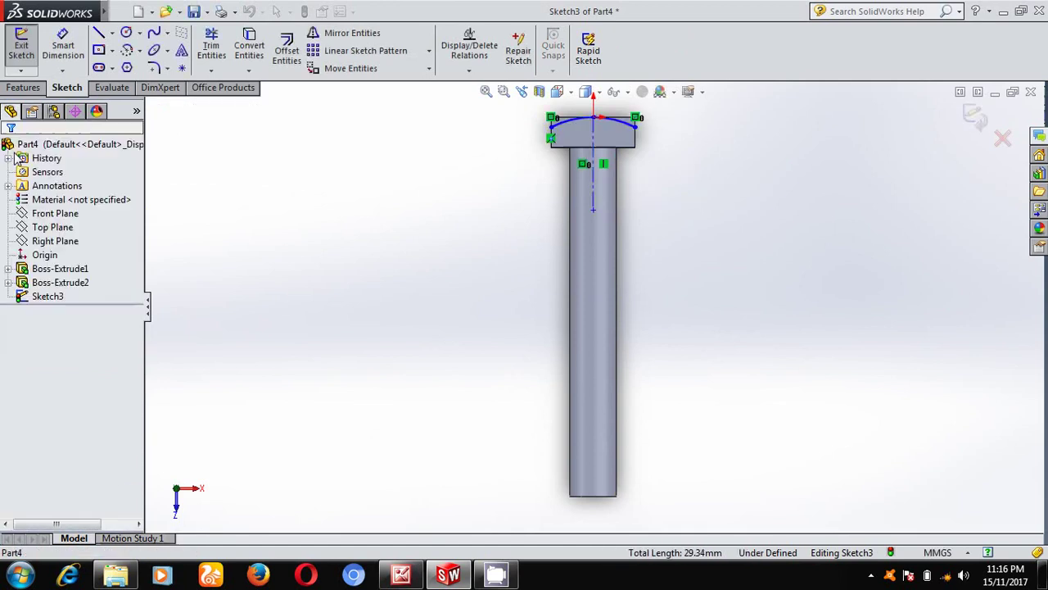
Extruded-cut the arc sketch Through All with flipped side so the head's top follows the R20 curve
click(972, 119)
key(space)
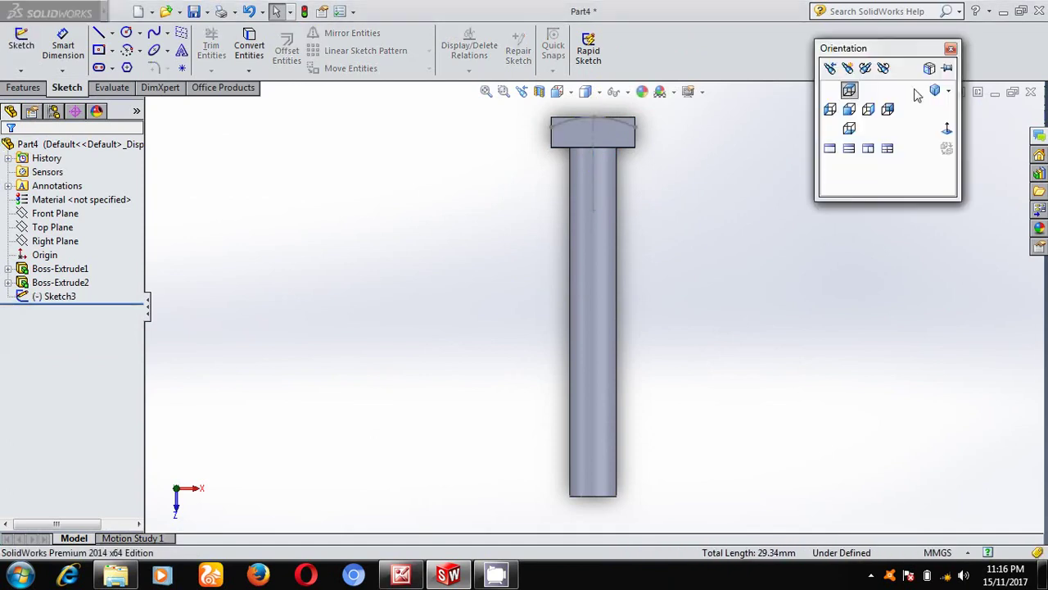
click(932, 90)
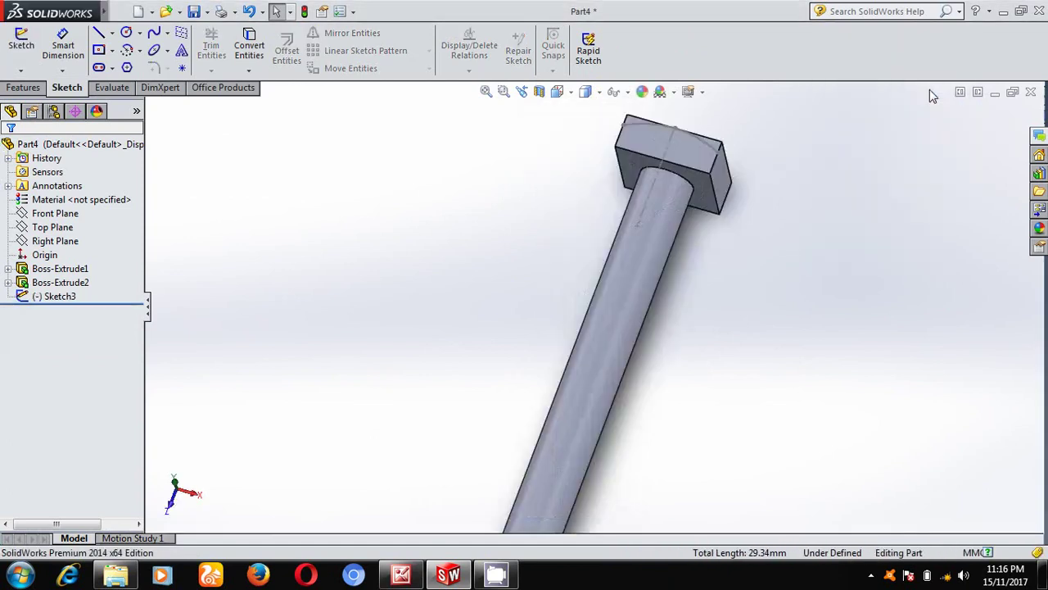
click(15, 88)
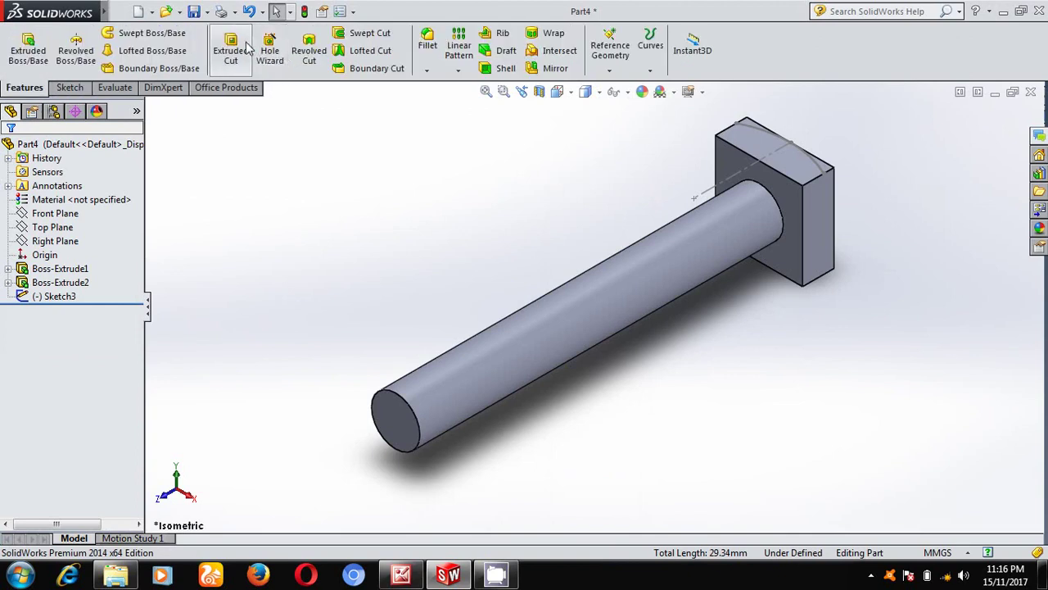
click(245, 49)
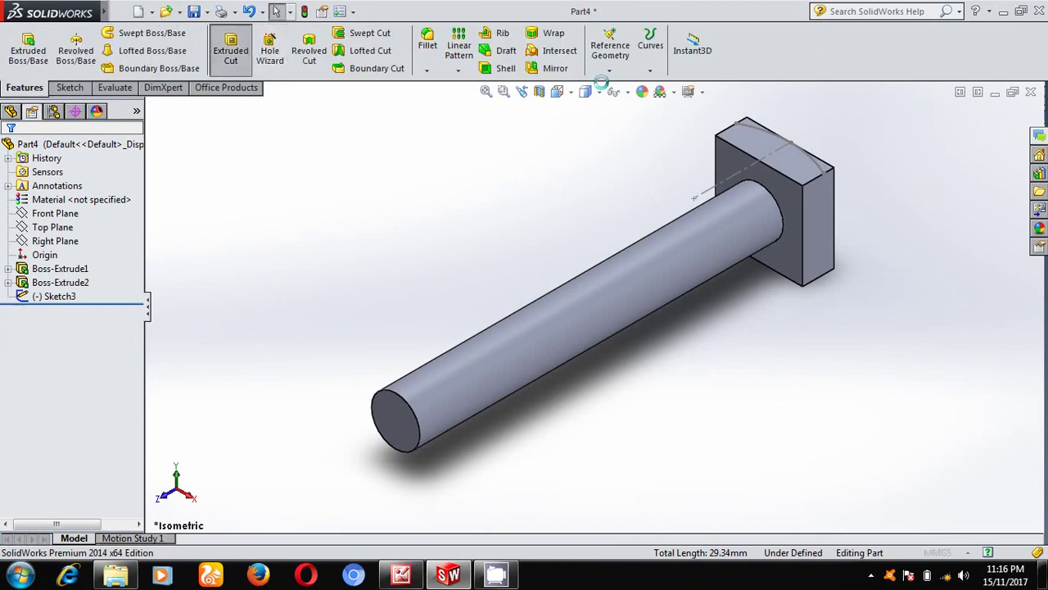
click(819, 170)
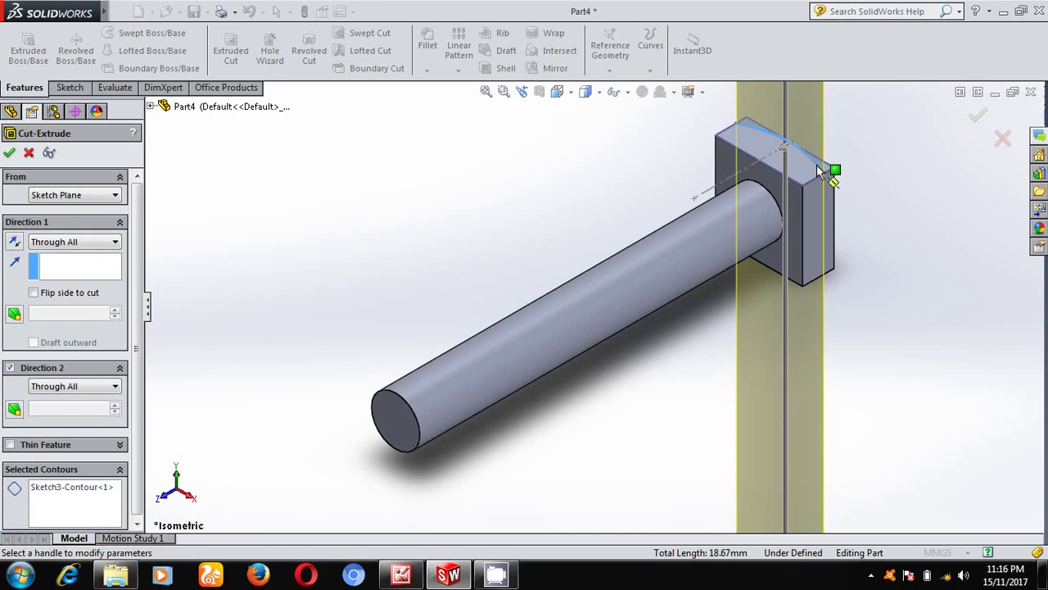
click(9, 152)
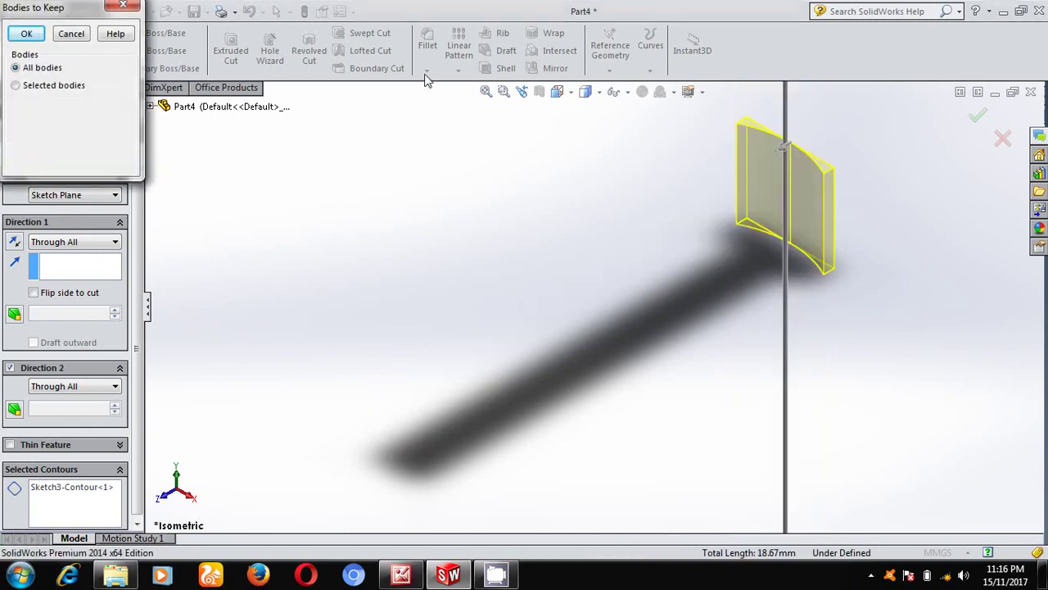
click(77, 38)
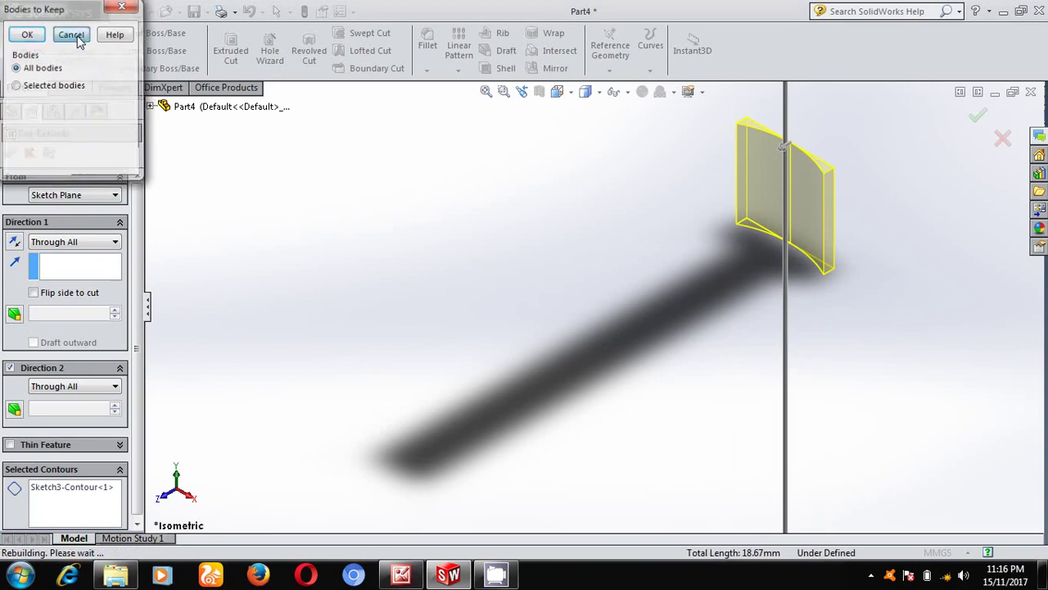
click(34, 292)
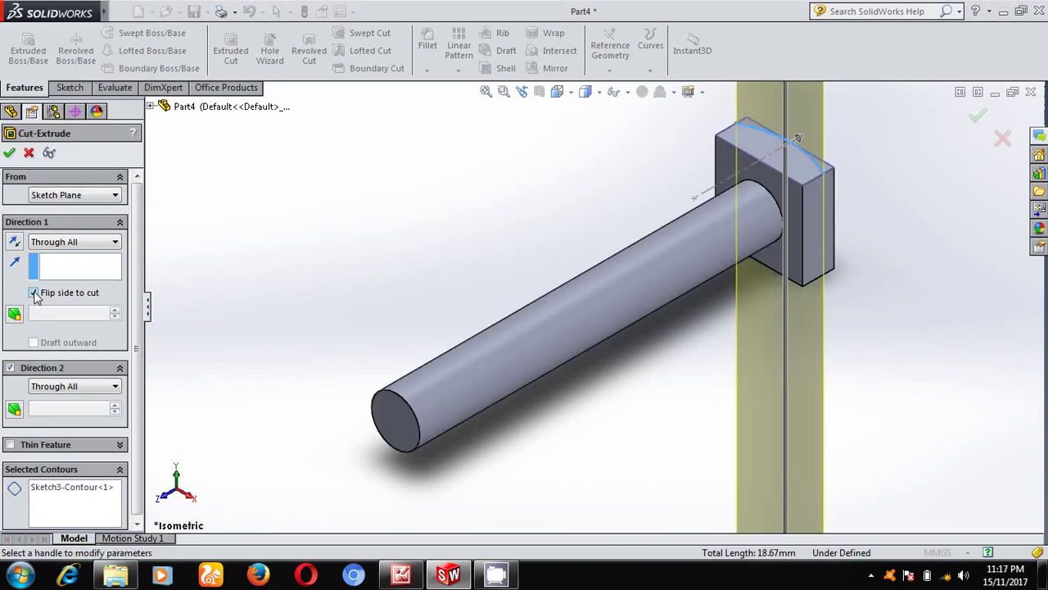
click(9, 154)
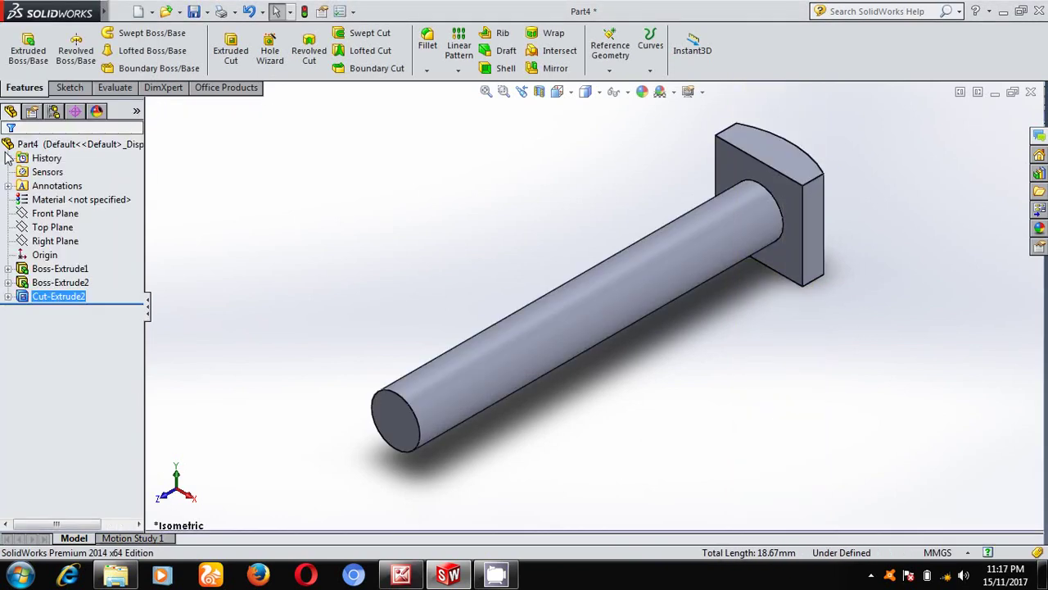
Choose Save As and start typing the new 'bol…' file name
click(208, 12)
click(223, 45)
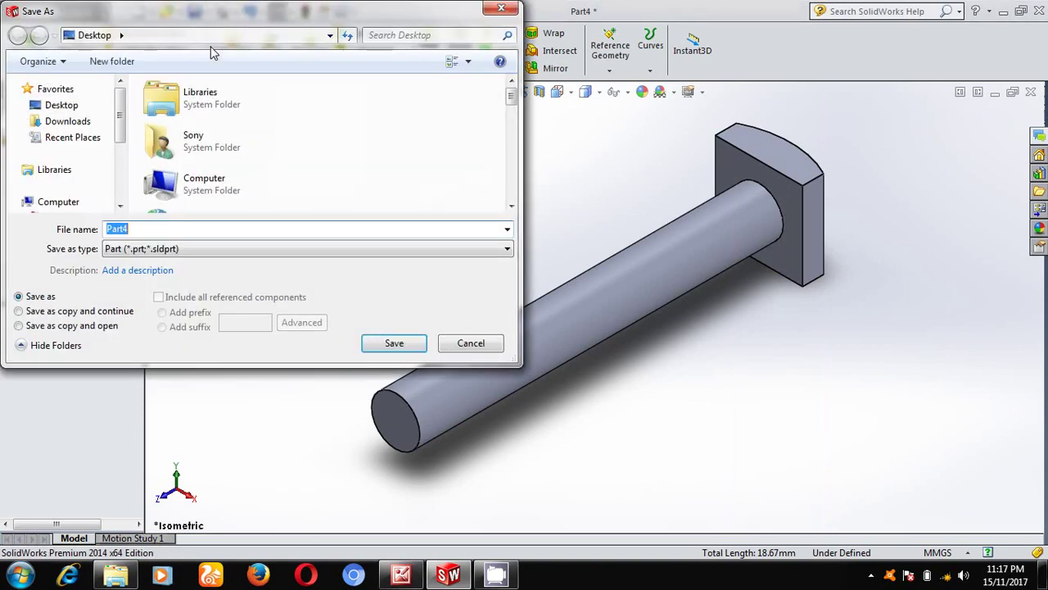
text(bolt m10)
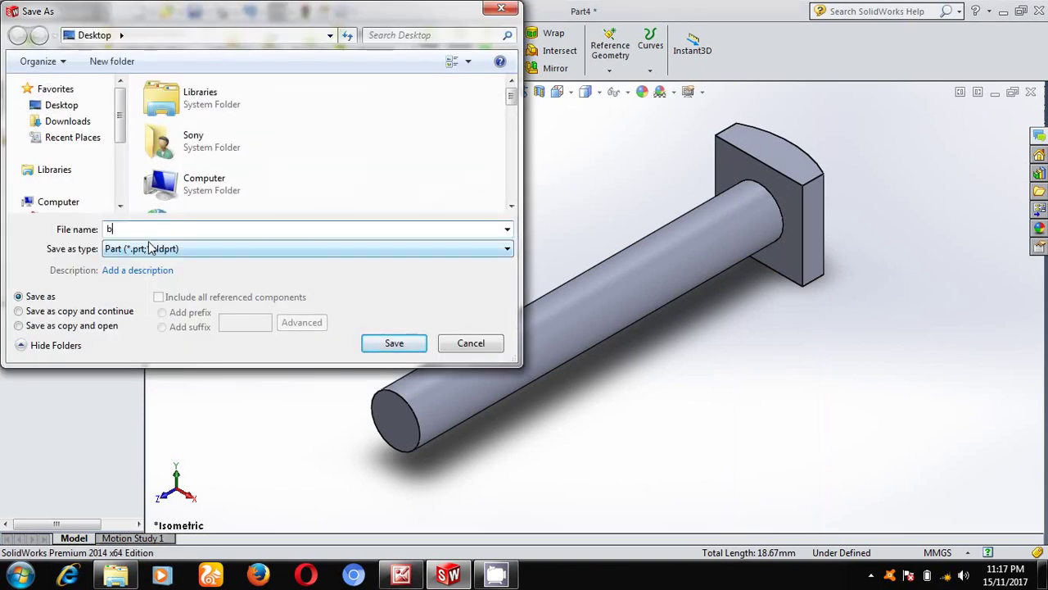